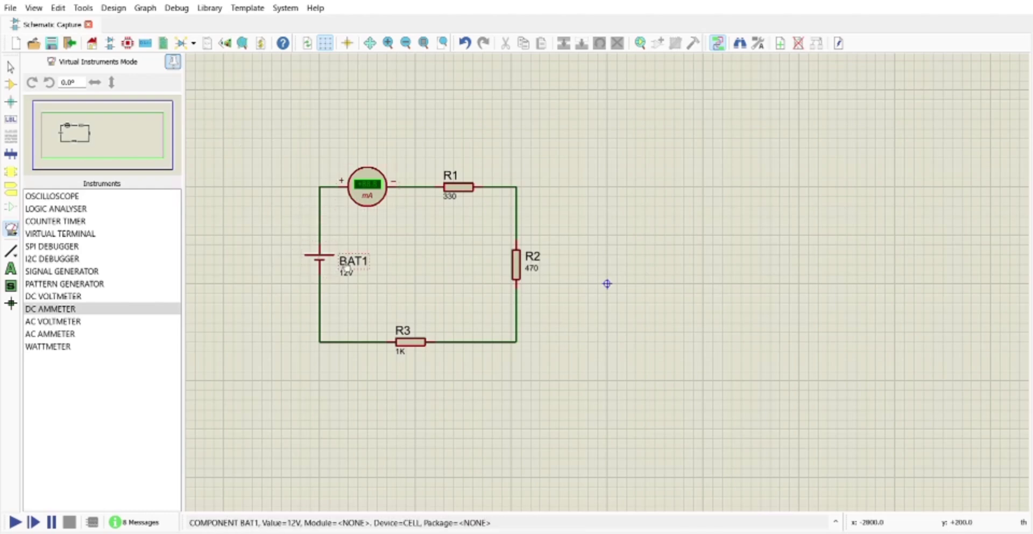
Examine battery BAT1 and the CELL and RESISTOR devices used in the series circuit
click(331, 262)
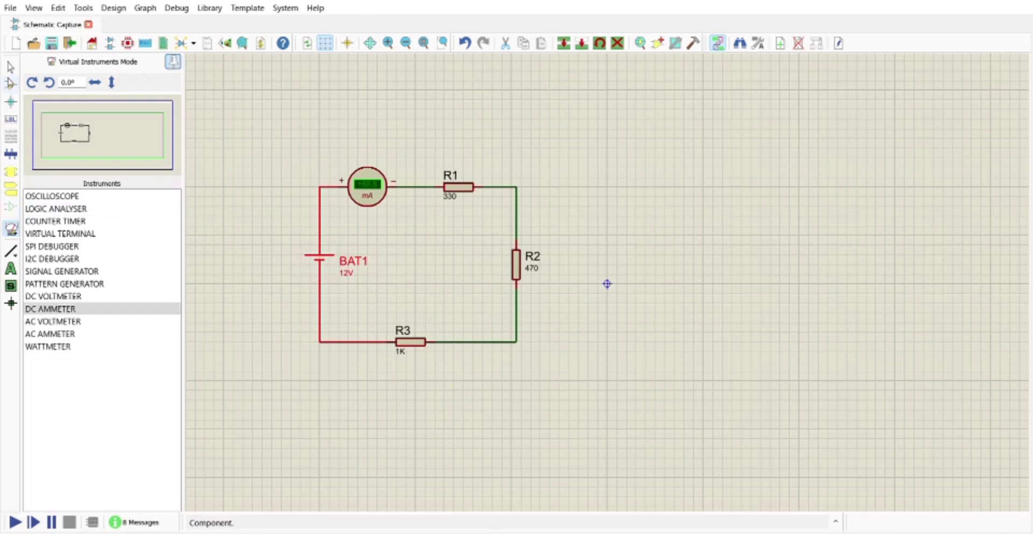
click(10, 83)
click(85, 228)
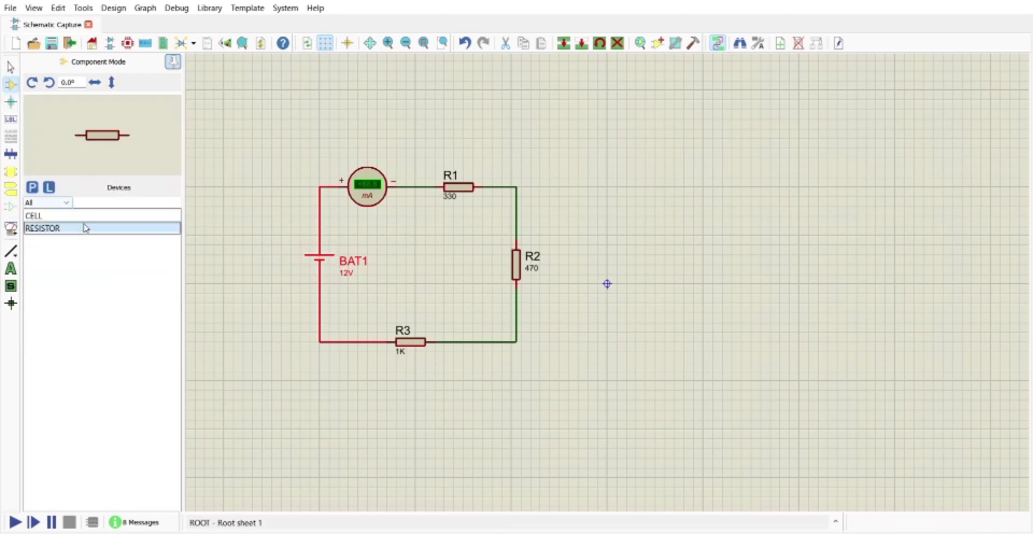
click(129, 215)
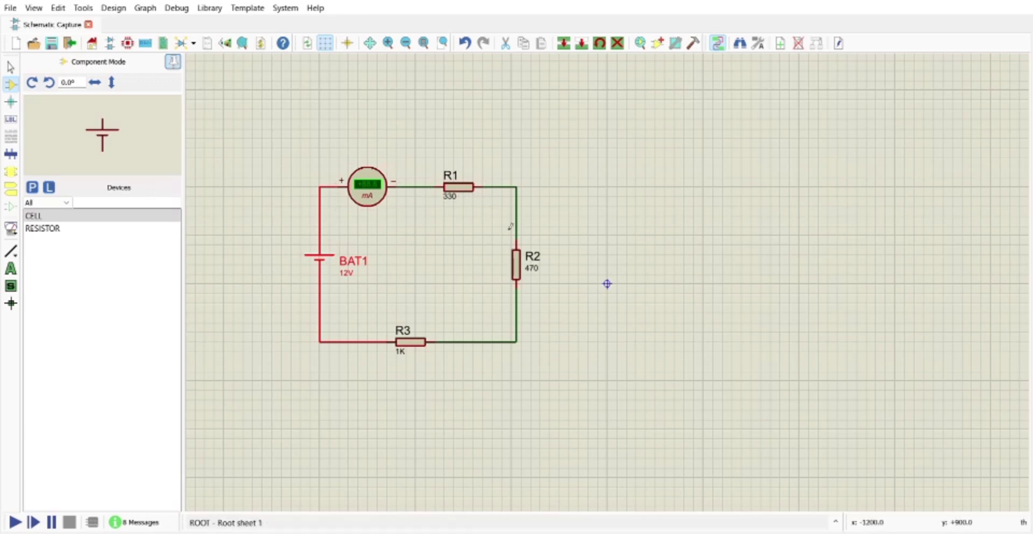
Look at the DC ammeter among the virtual instruments and inspect the properties of the one in the circuit
click(11, 228)
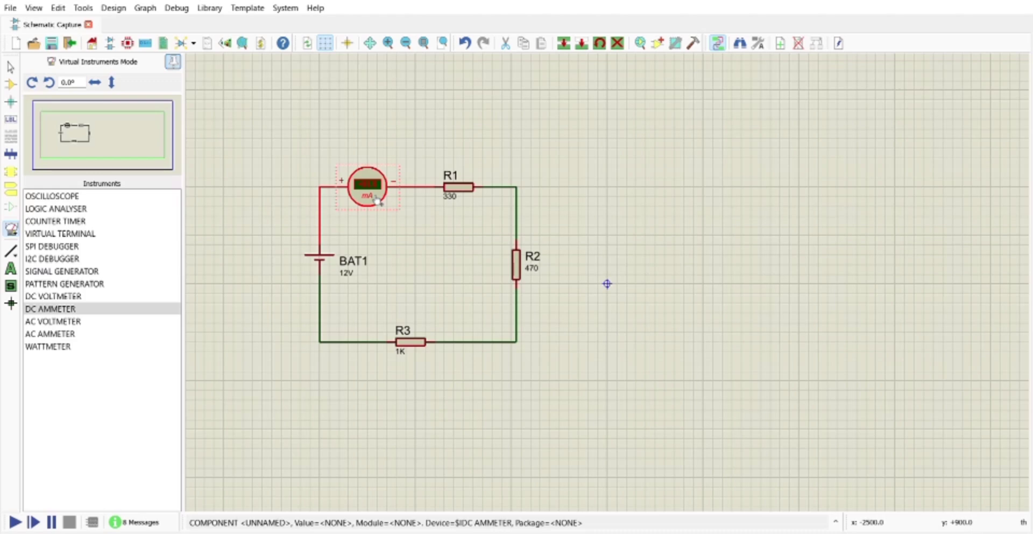
double_click(377, 200)
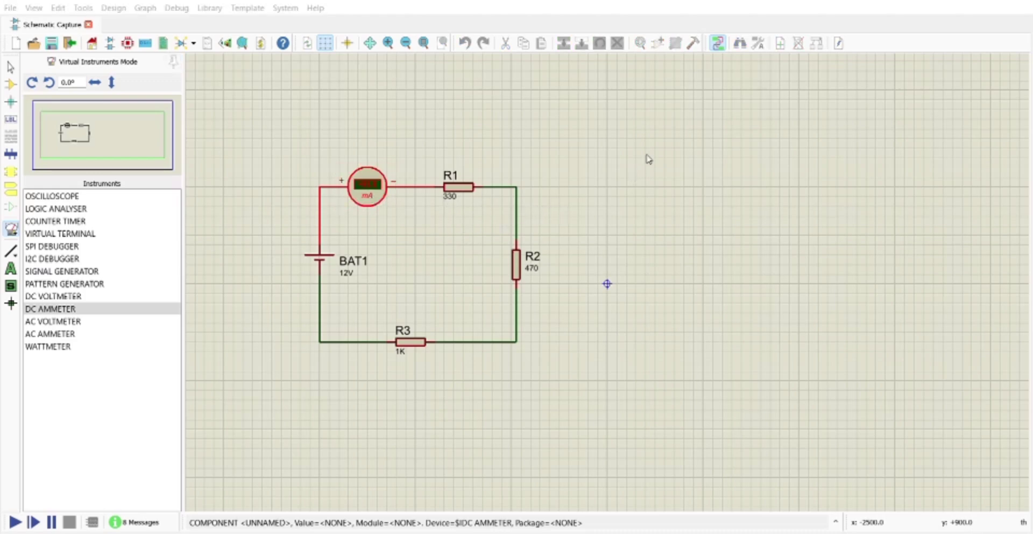
key(Escape)
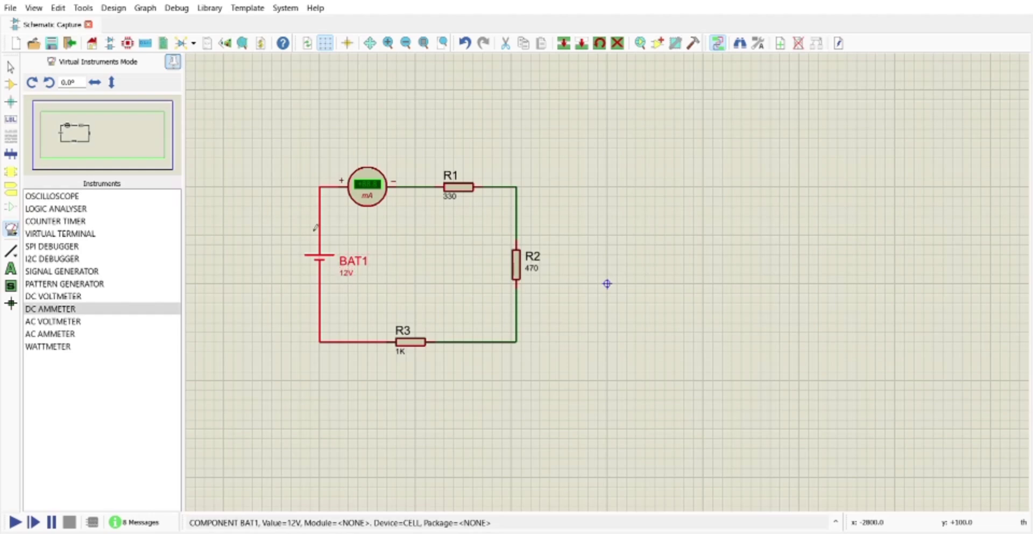
Run the series circuit simulation and read the current on the DC ammeter
key(shift+Pause)
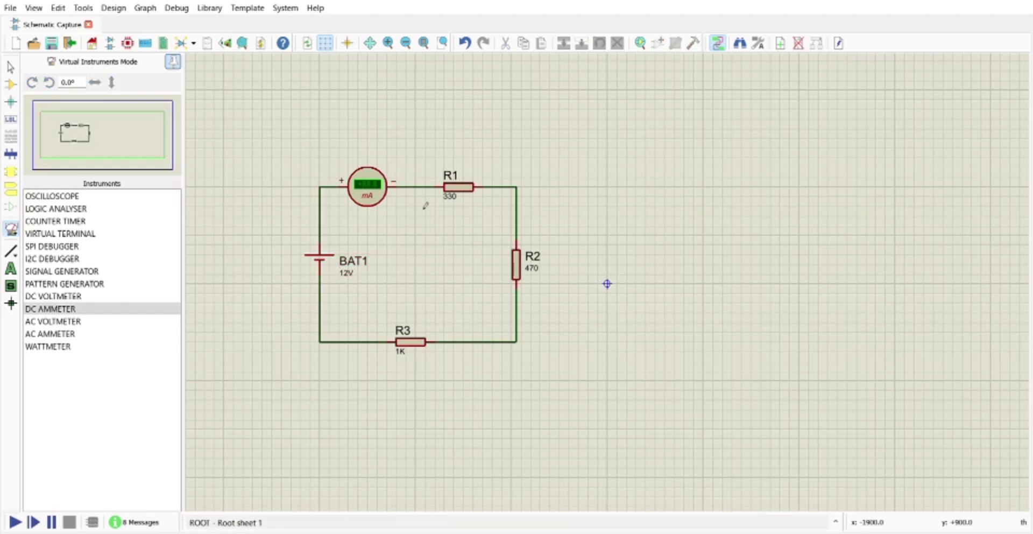
click(12, 522)
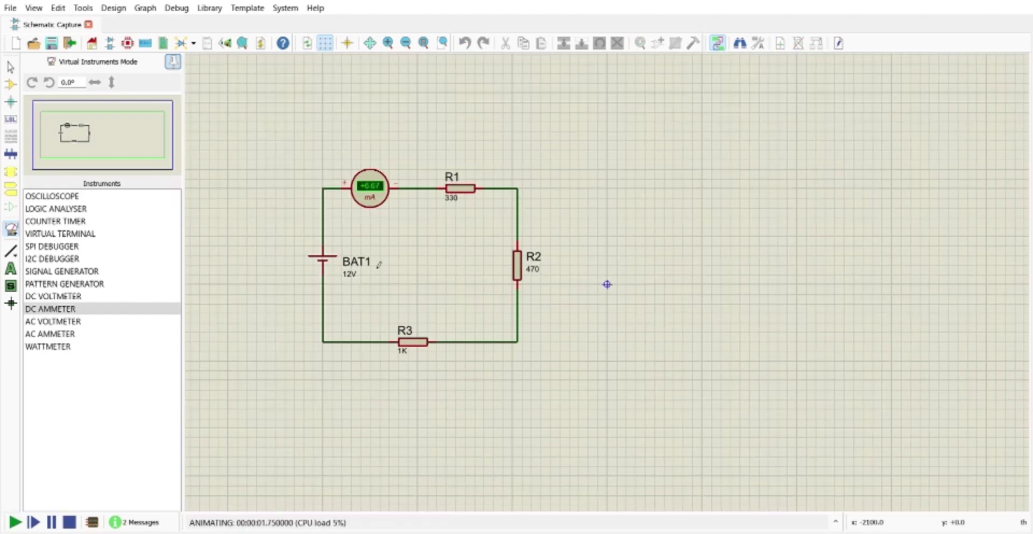
click(385, 189)
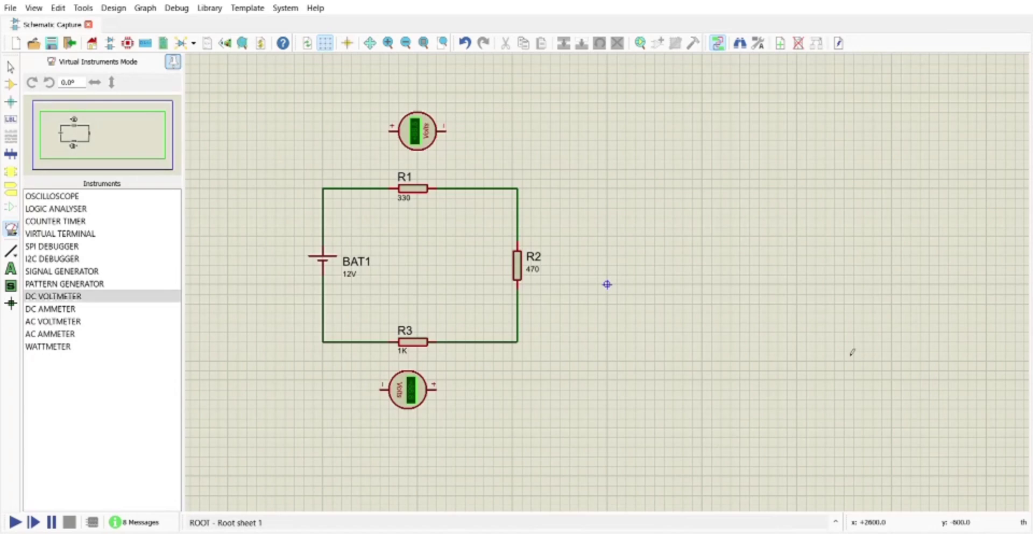
Place a DC voltmeter to the right of resistor R2
click(56, 297)
click(602, 275)
click(607, 284)
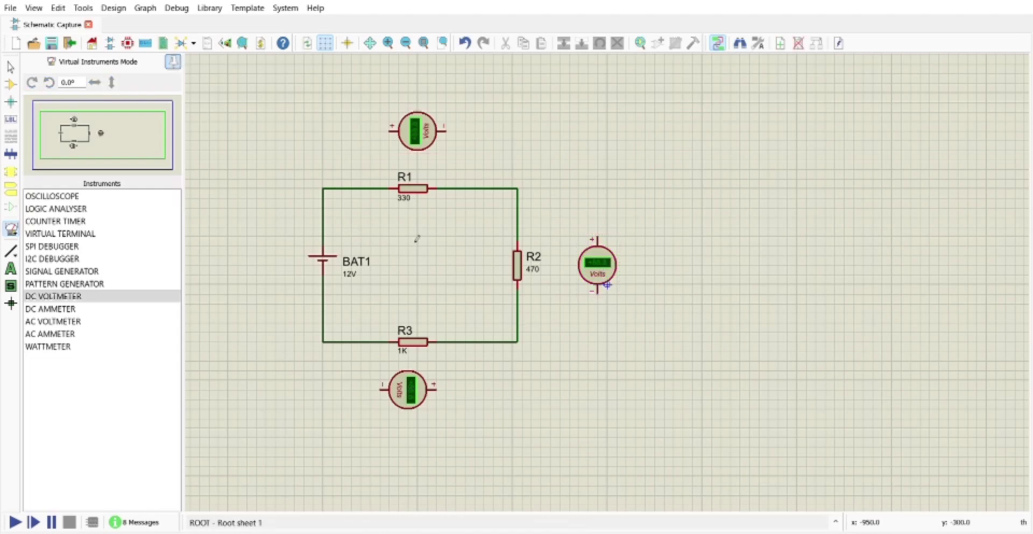
Wire the upper DC voltmeter in parallel with resistor R1, its positive terminal on the battery side
click(392, 131)
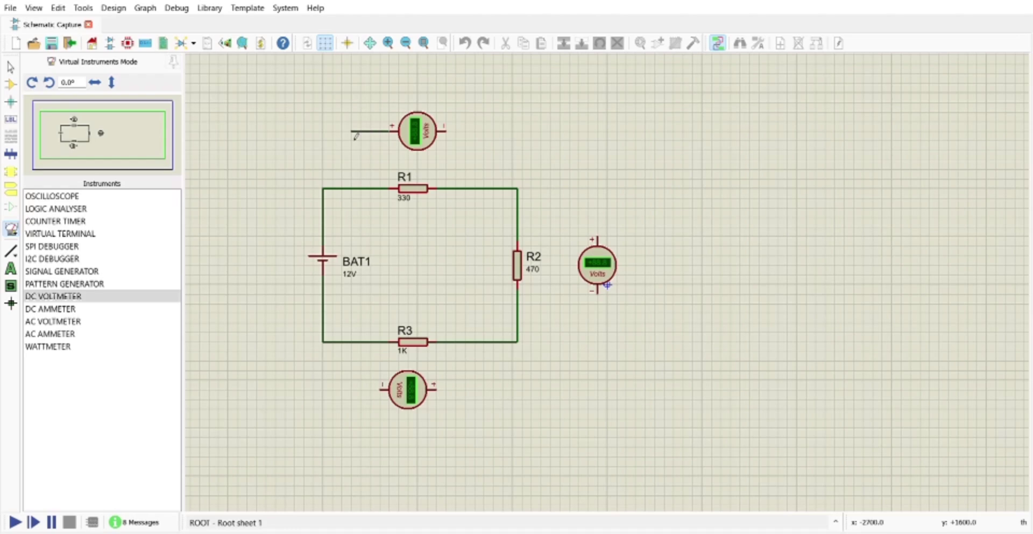
click(352, 189)
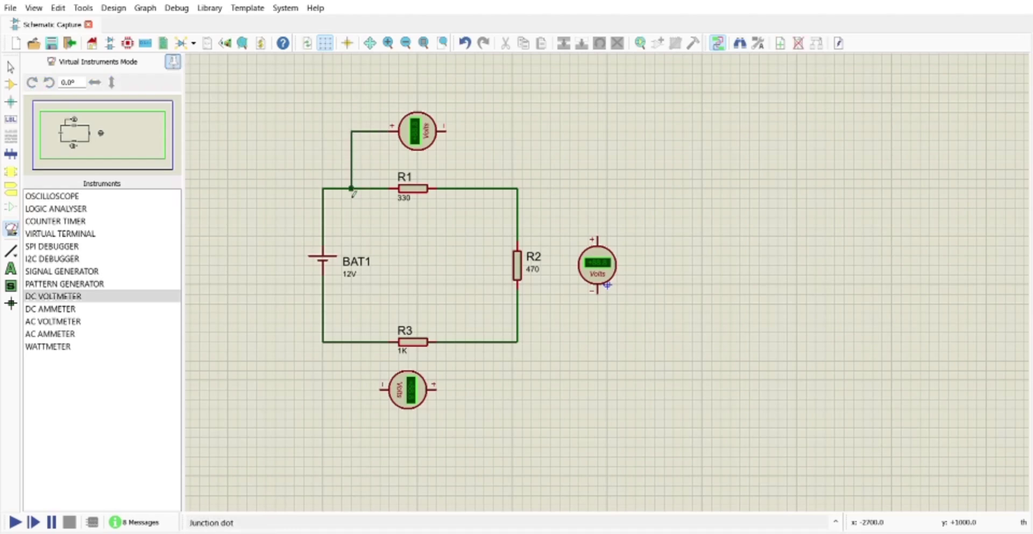
click(443, 139)
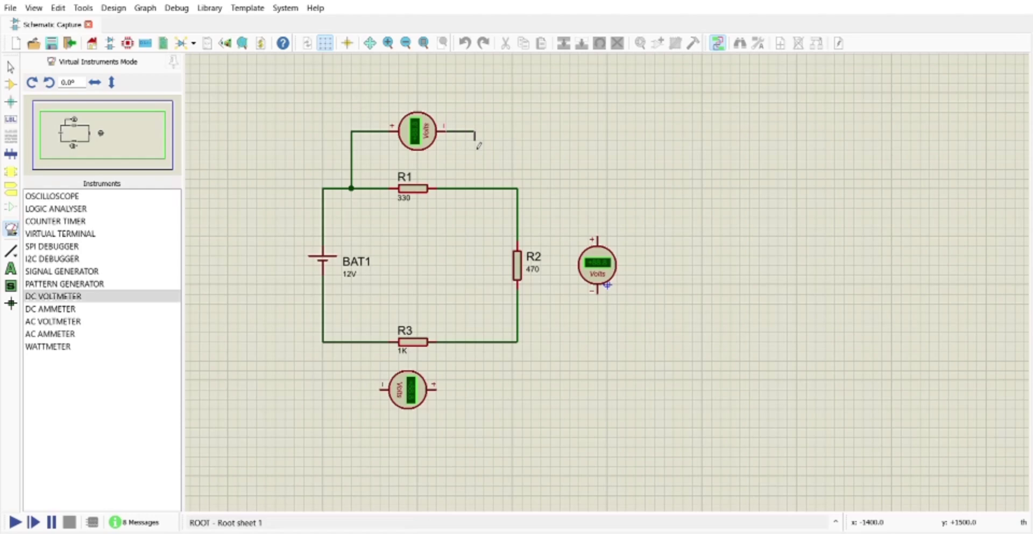
click(477, 200)
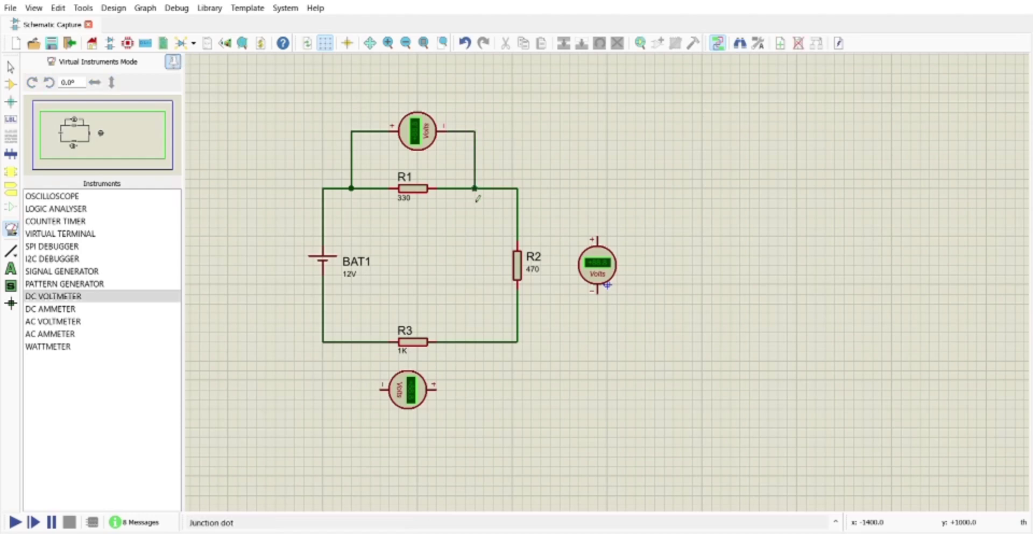
Wire the DC voltmeter beside R2 in parallel with that resistor, its positive terminal to the node above it
click(596, 241)
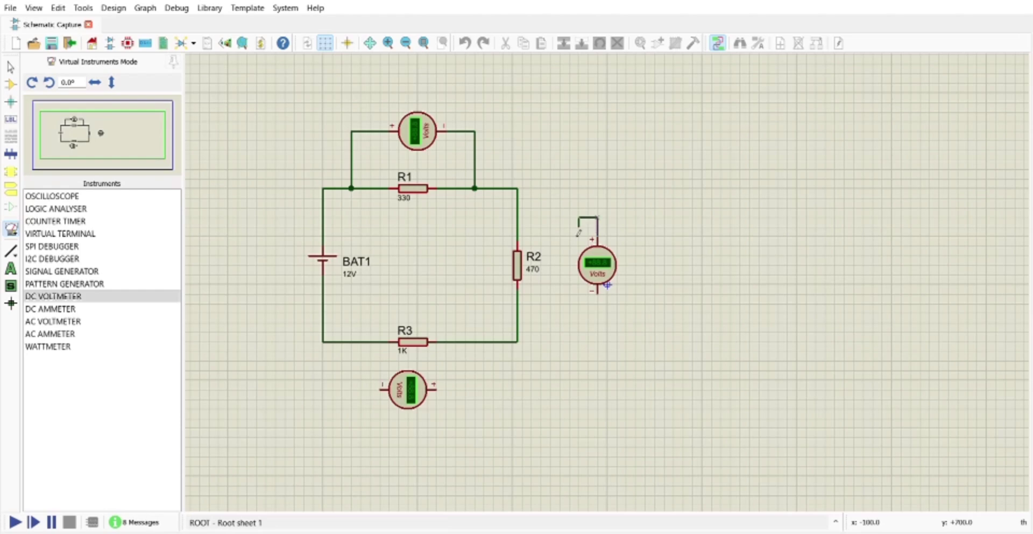
click(517, 217)
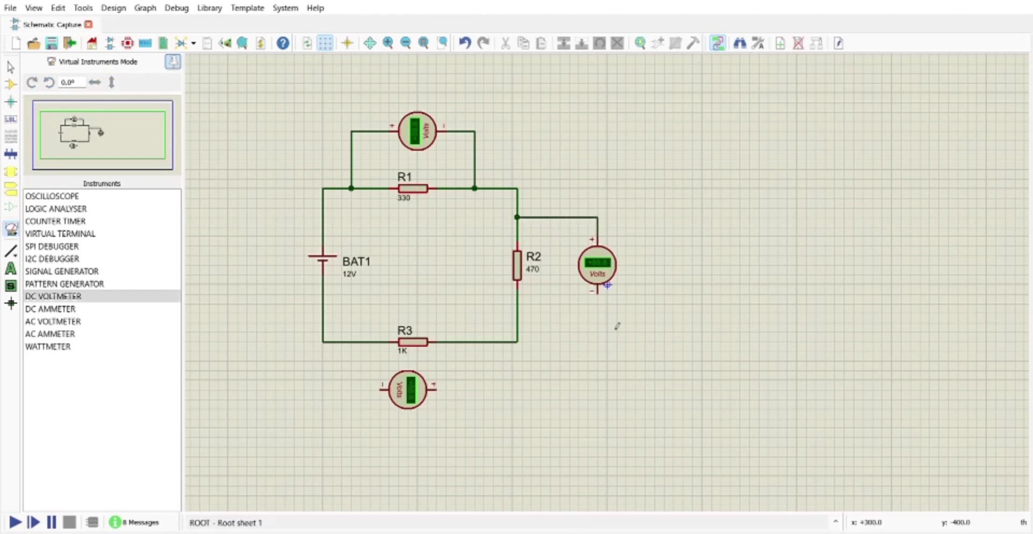
click(598, 299)
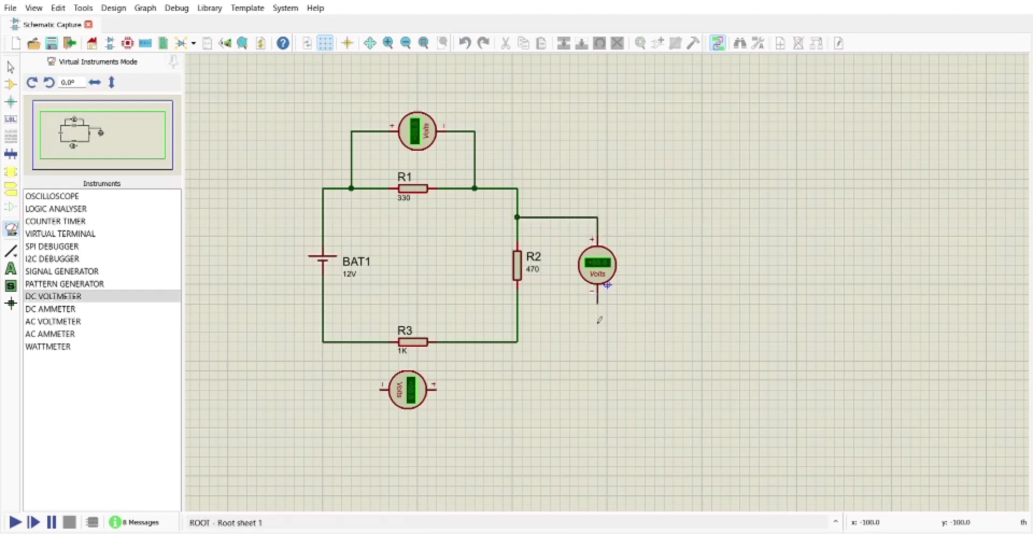
click(520, 321)
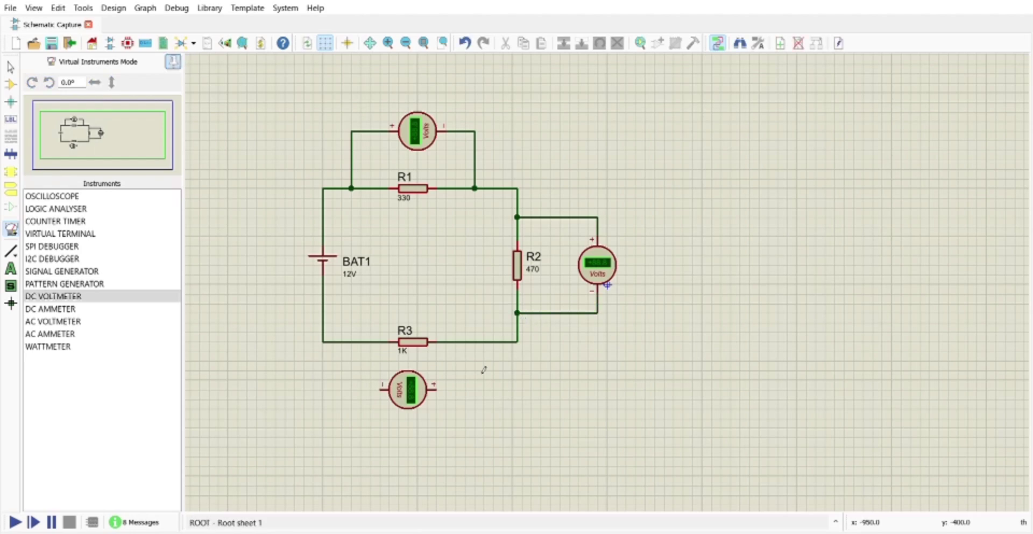
Wire the lower DC voltmeter in parallel with resistor R3, its positive terminal on the R2 side, and run the simulation
click(437, 398)
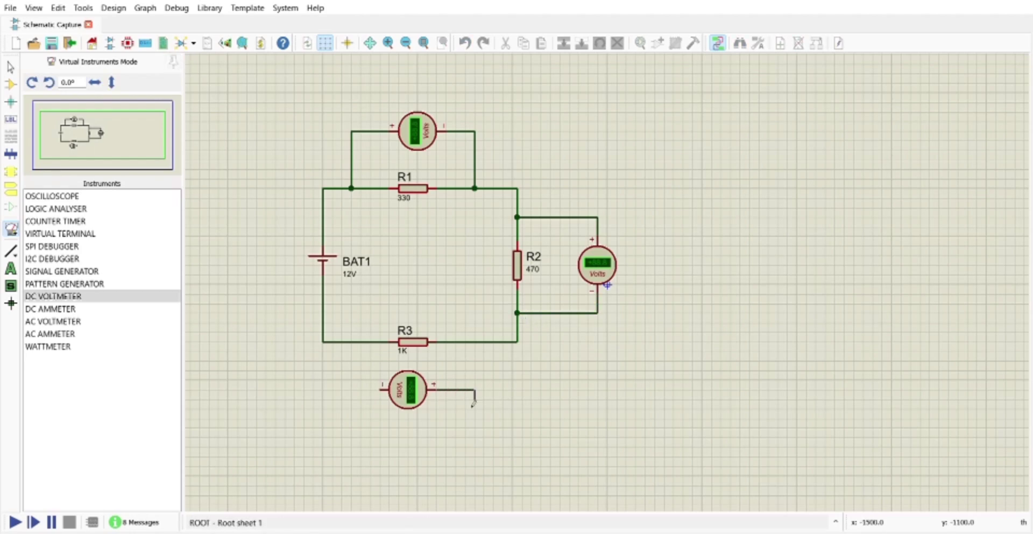
click(474, 343)
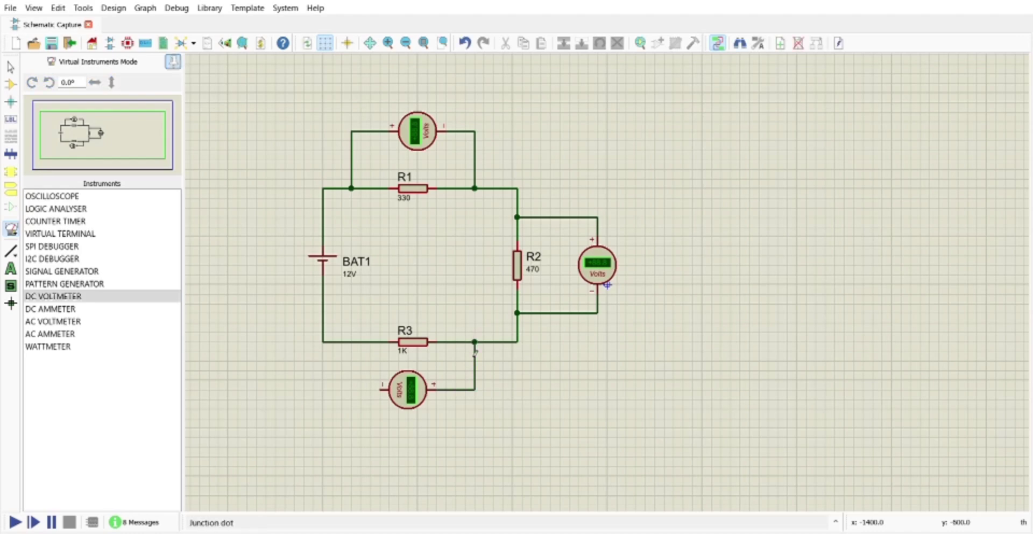
click(379, 397)
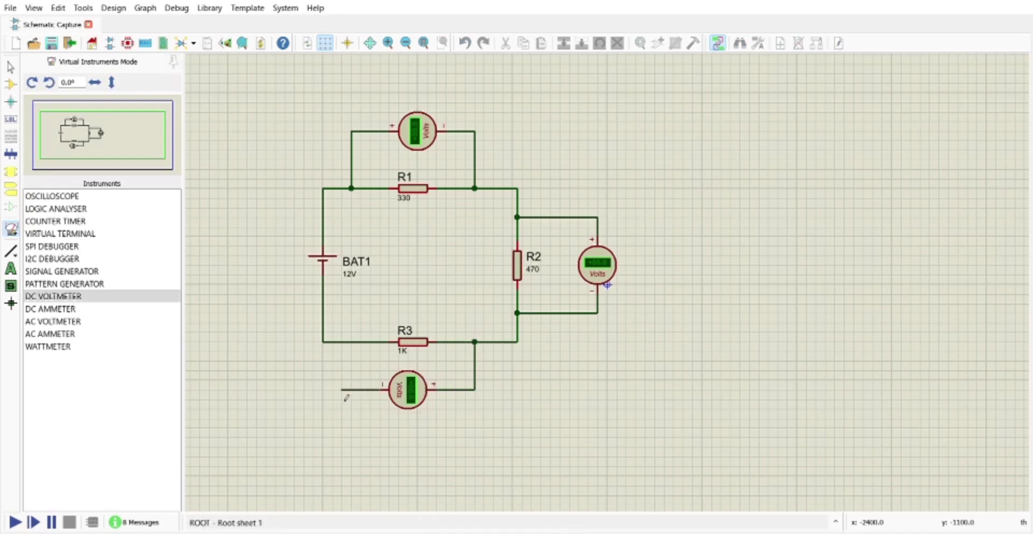
click(350, 354)
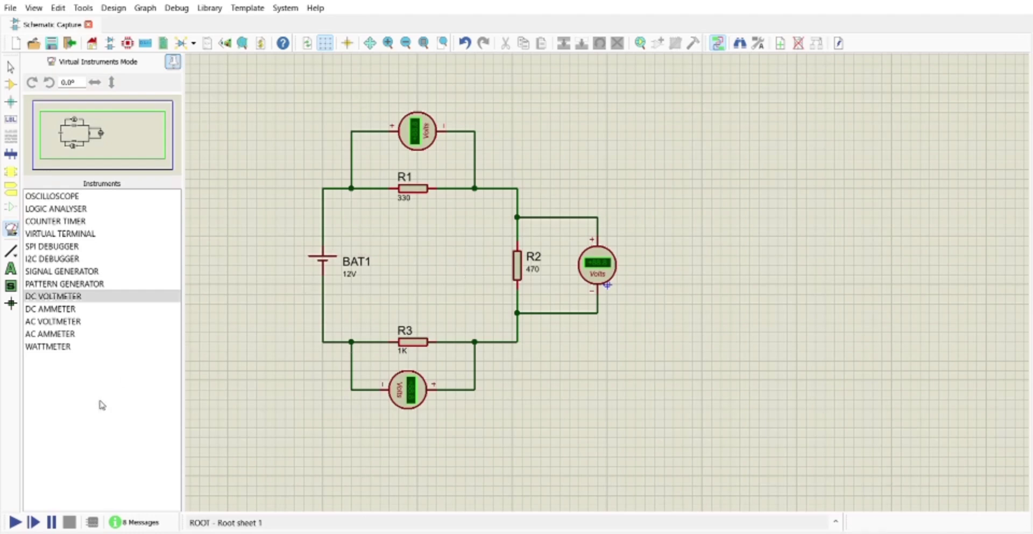
click(14, 522)
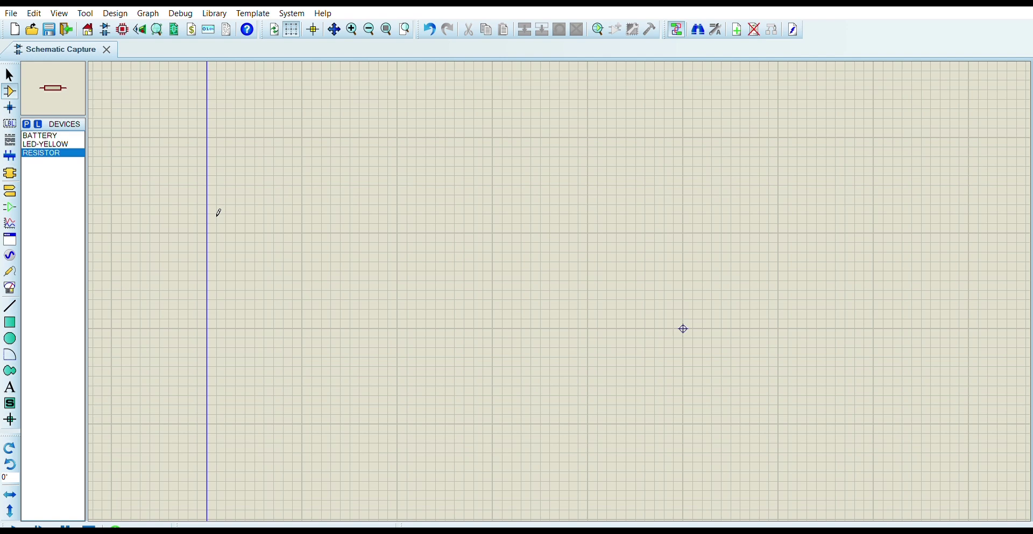
Place a BATTERY component on the empty schematic sheet
click(49, 135)
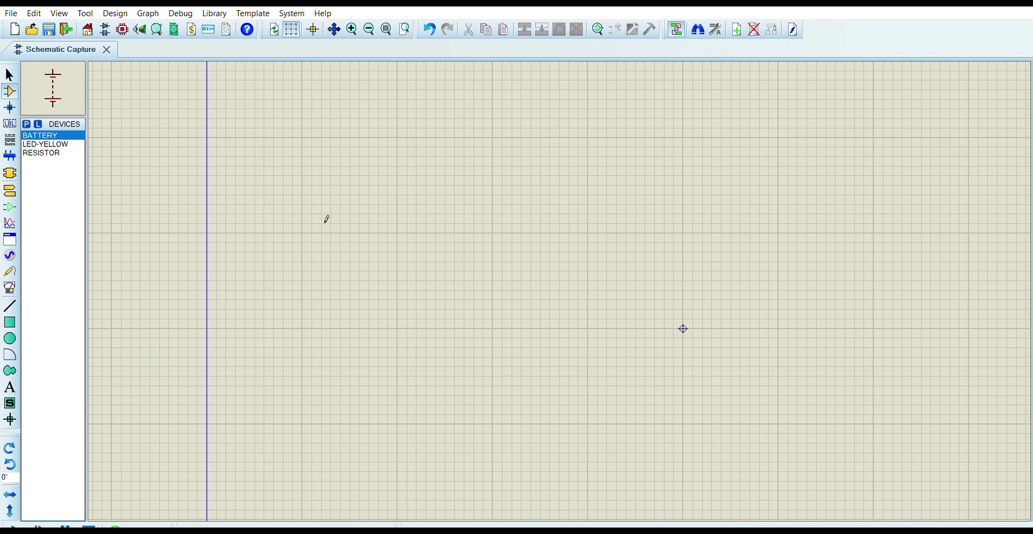
click(350, 227)
click(369, 283)
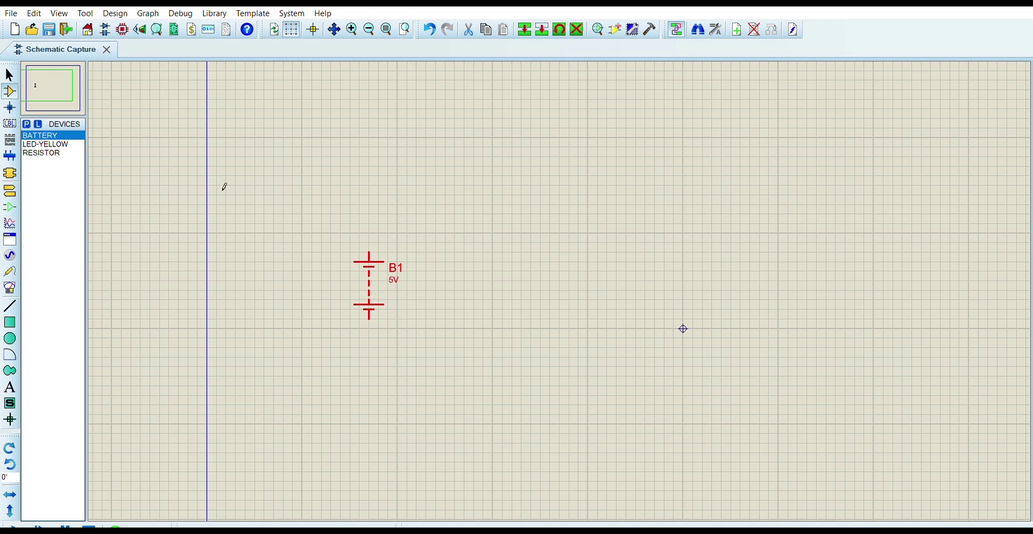
Place a RESISTOR to the right of battery B1 and turn it vertical
click(56, 153)
click(468, 228)
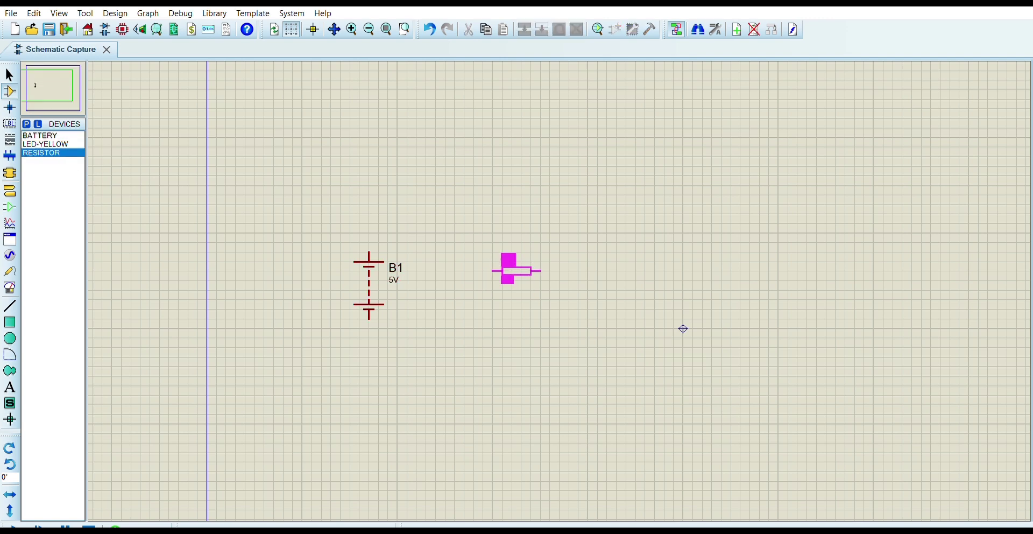
click(516, 280)
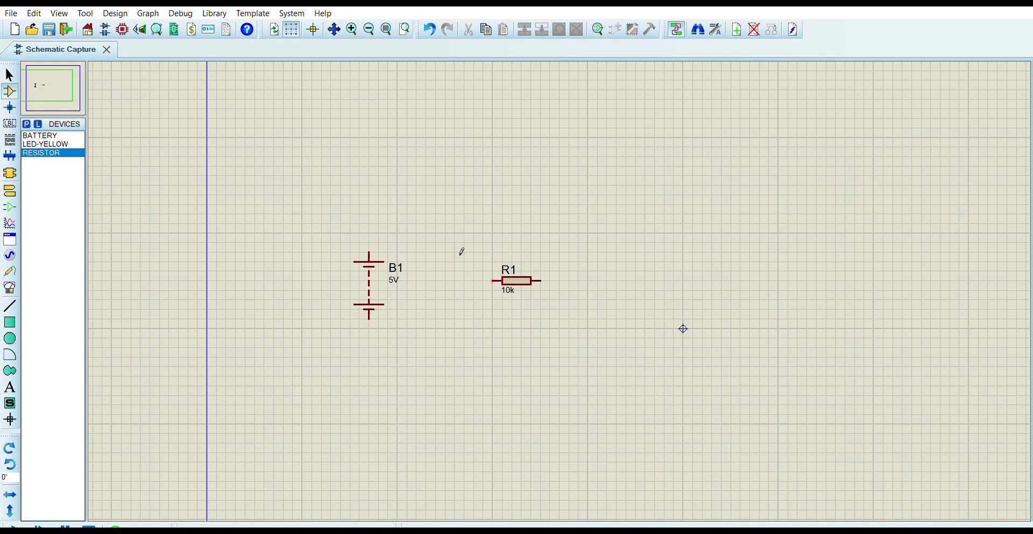
click(558, 299)
click(586, 280)
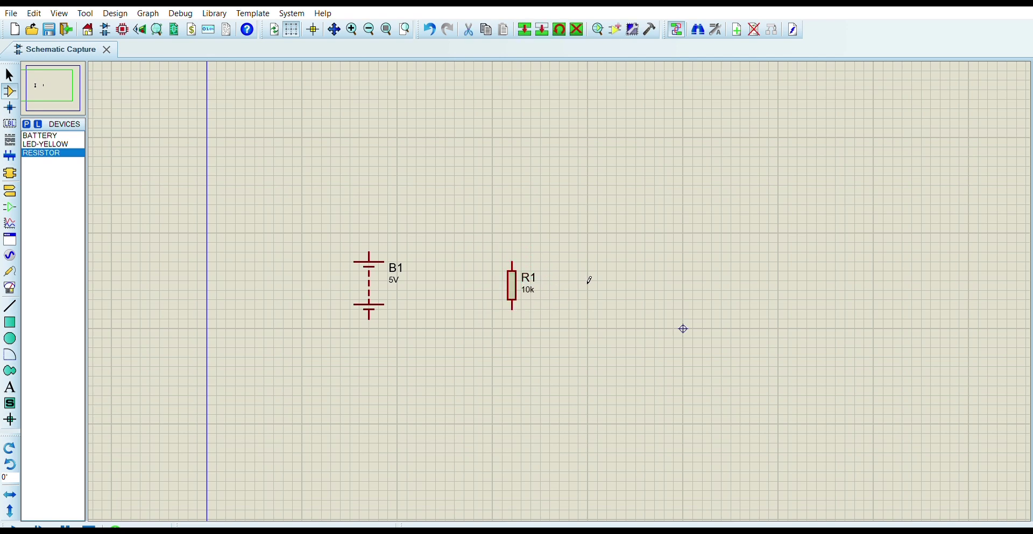
Place two more horizontal resistors in a row to the right of R1
click(588, 280)
key(Escape)
click(590, 279)
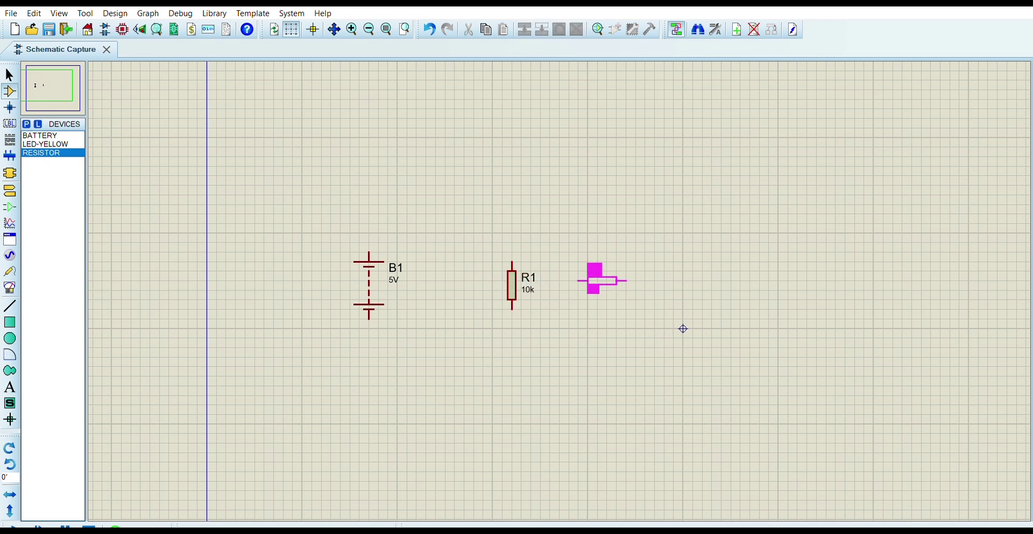
click(592, 280)
click(662, 280)
click(668, 280)
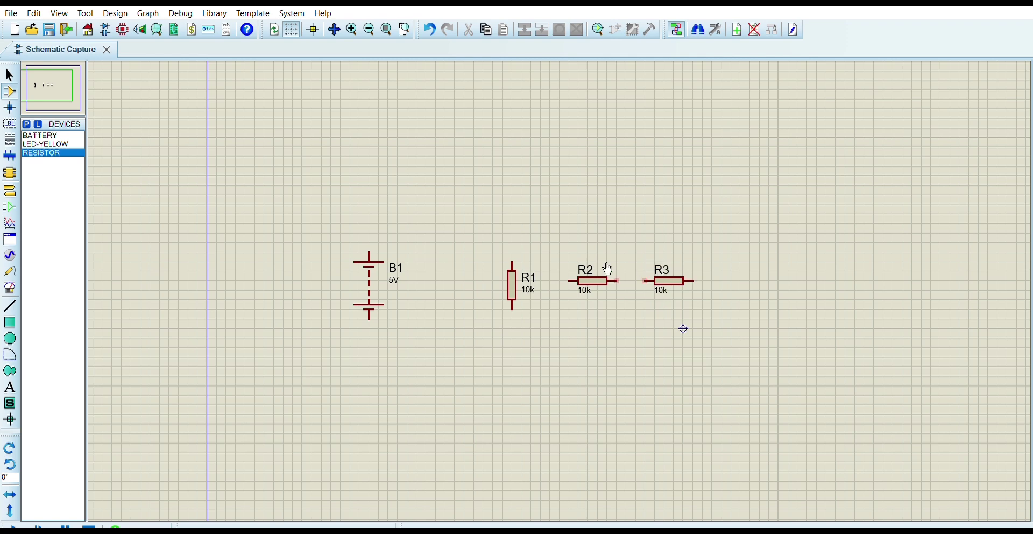
Rotate resistors R2 and R3 together to vertical and move R2 beside R1 at the same height
drag(581, 237, 717, 298)
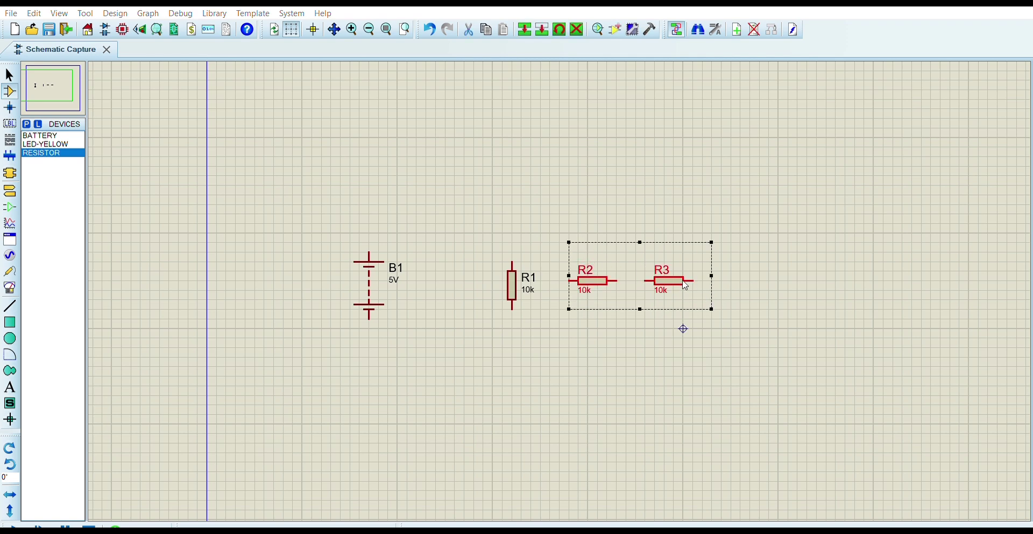
key(KP_Subtract)
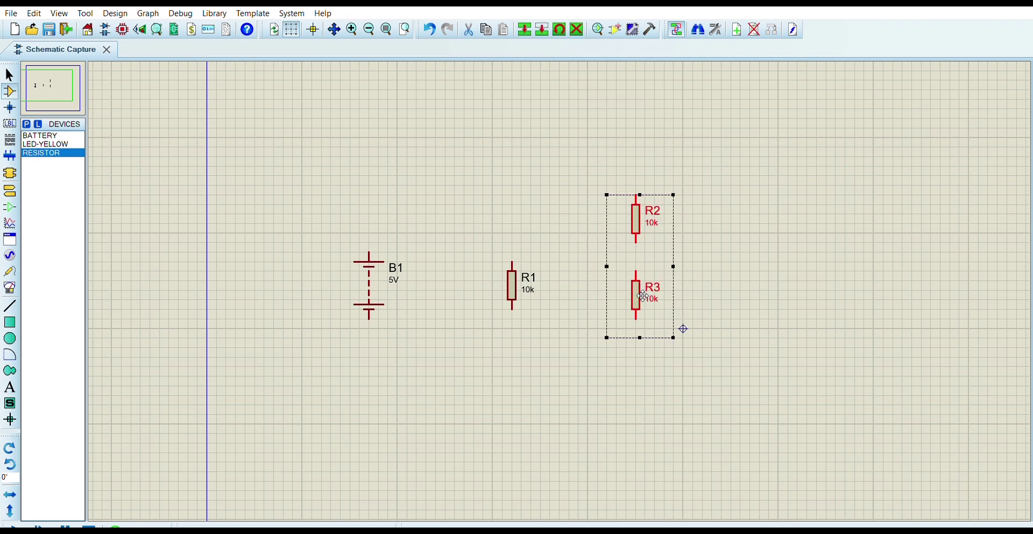
click(687, 284)
drag(608, 176, 608, 308)
click(679, 279)
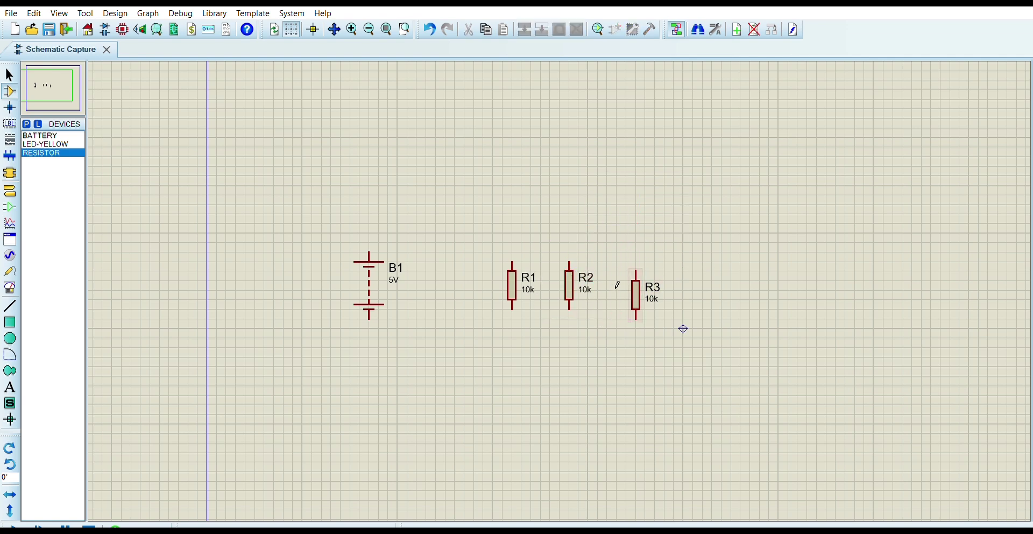
Move R3 level with R1 and R2, spaced evenly to the right of R2
drag(618, 260, 694, 329)
mouse_move(640, 308)
mouse_down()
mouse_move(641, 288)
mouse_move(640, 299)
mouse_up()
click(784, 280)
drag(608, 261, 683, 328)
drag(649, 284, 638, 284)
click(727, 278)
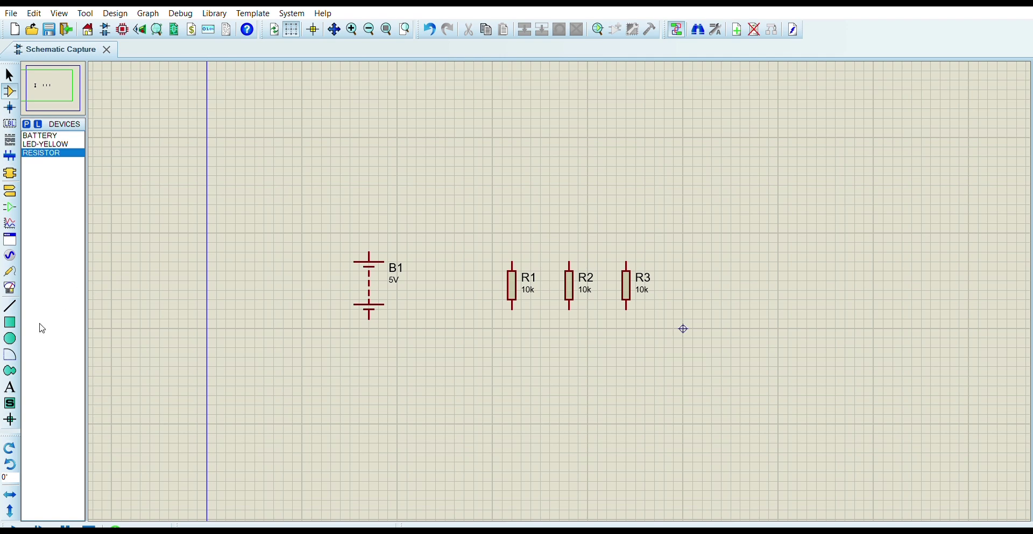
Place a horizontal DC AMMETER between B1 and R1 above them, and a vertical one aligned directly below R1
click(9, 288)
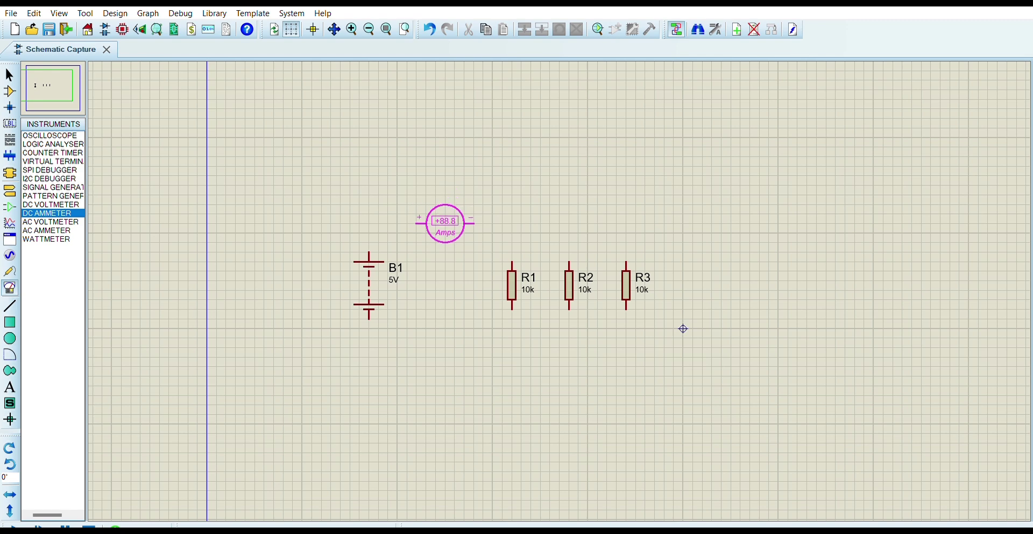
click(445, 223)
click(521, 355)
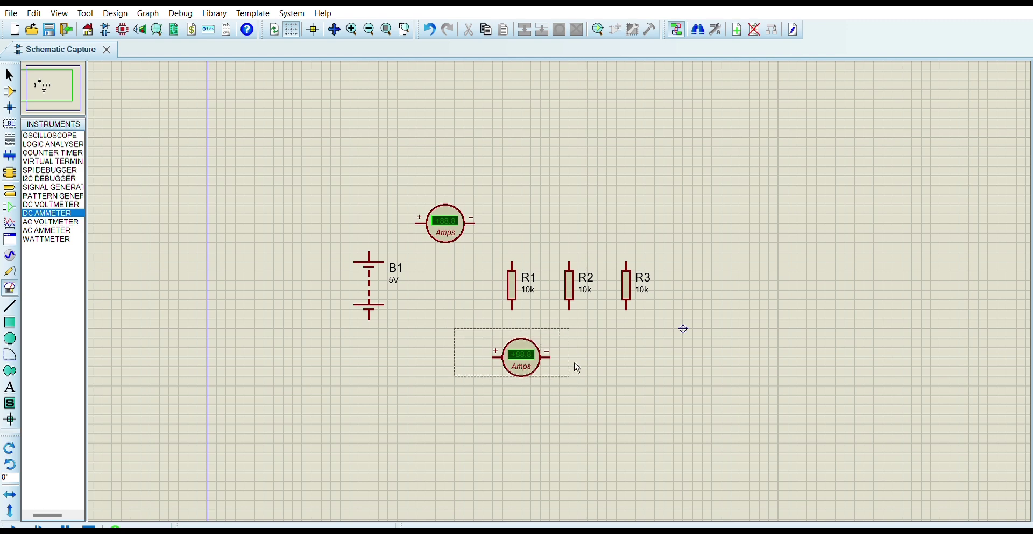
click(550, 373)
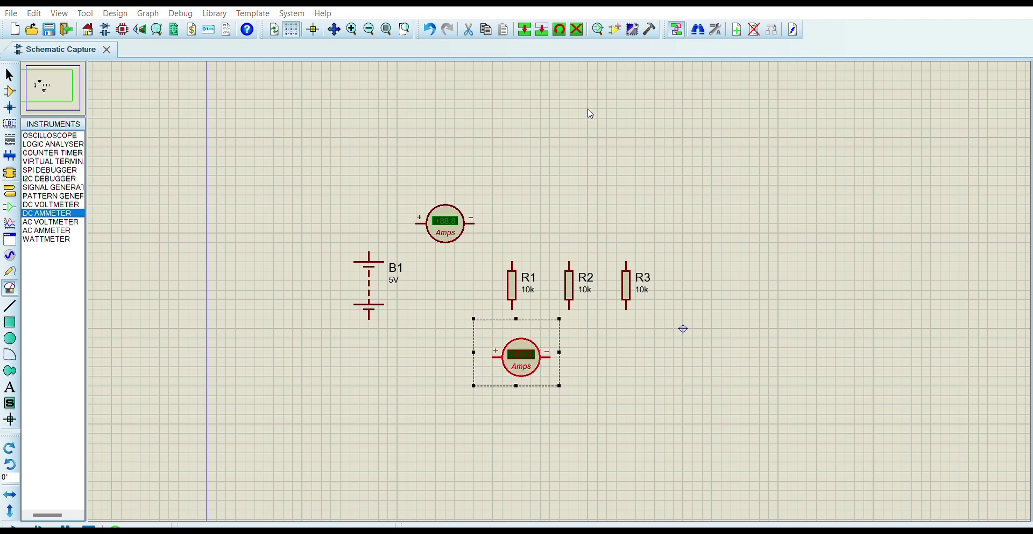
key(KP_Subtract)
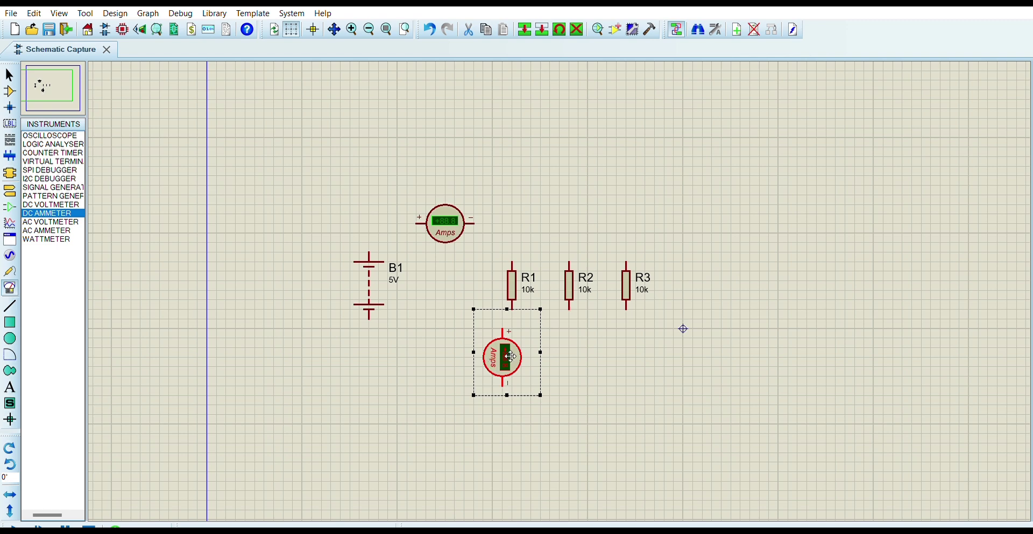
mouse_move(511, 356)
mouse_down()
mouse_move(536, 379)
mouse_move(530, 361)
mouse_up()
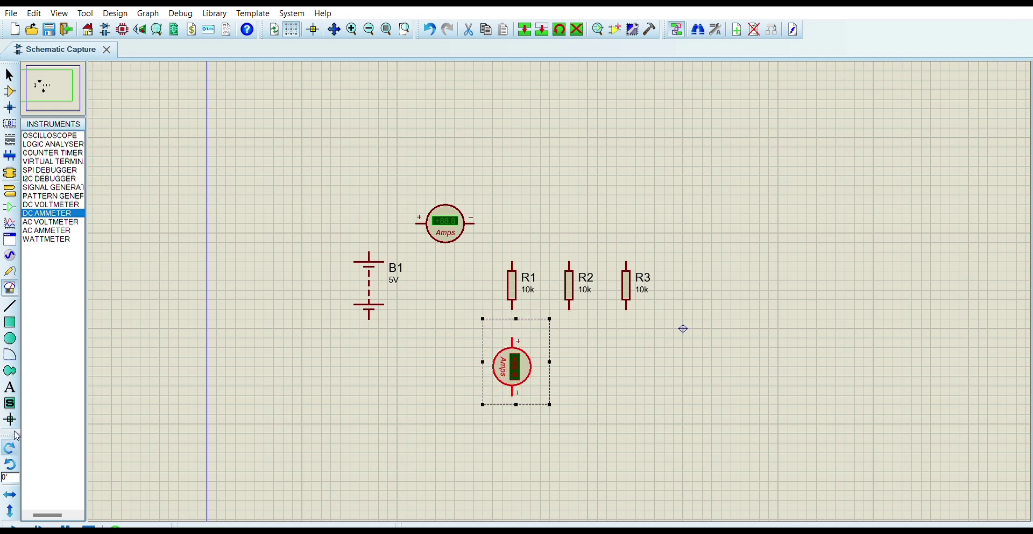
Place two more vertical DC AMMETERs, one directly below R2 and one directly below R3
click(51, 213)
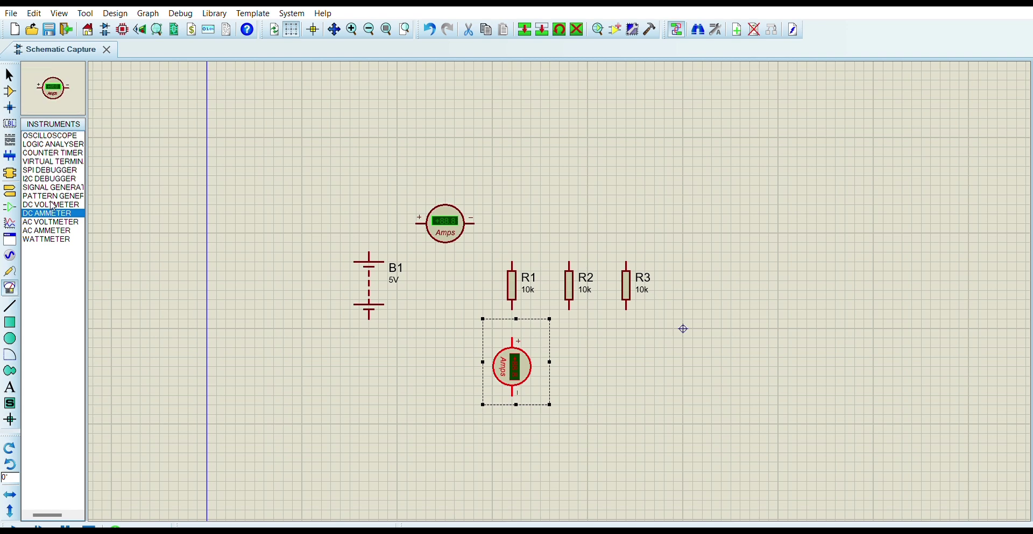
click(10, 448)
click(569, 367)
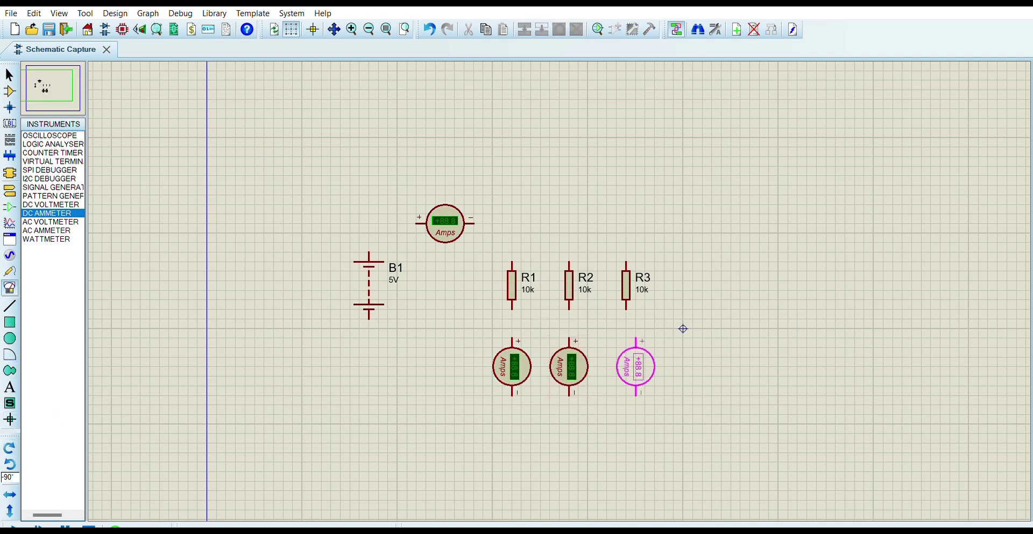
click(626, 367)
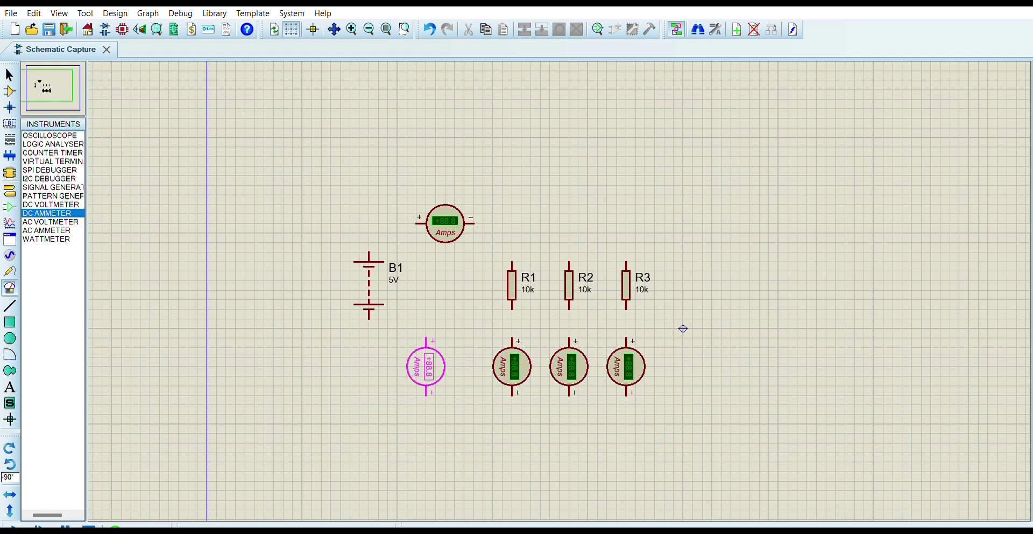
click(417, 375)
key(ctrl+z)
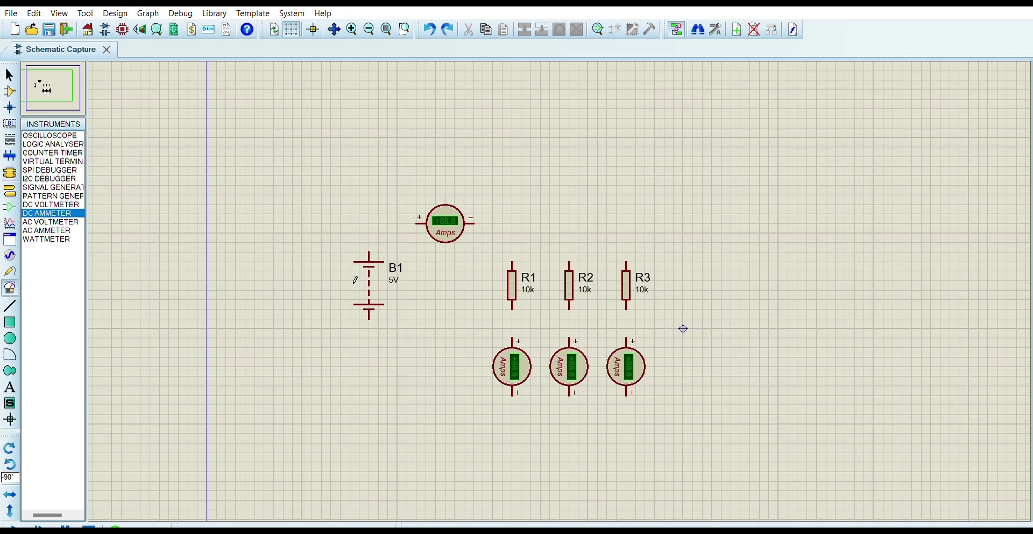
Set the resistances of R1 to 330, R2 to 470 and R3 to 1k
click(532, 288)
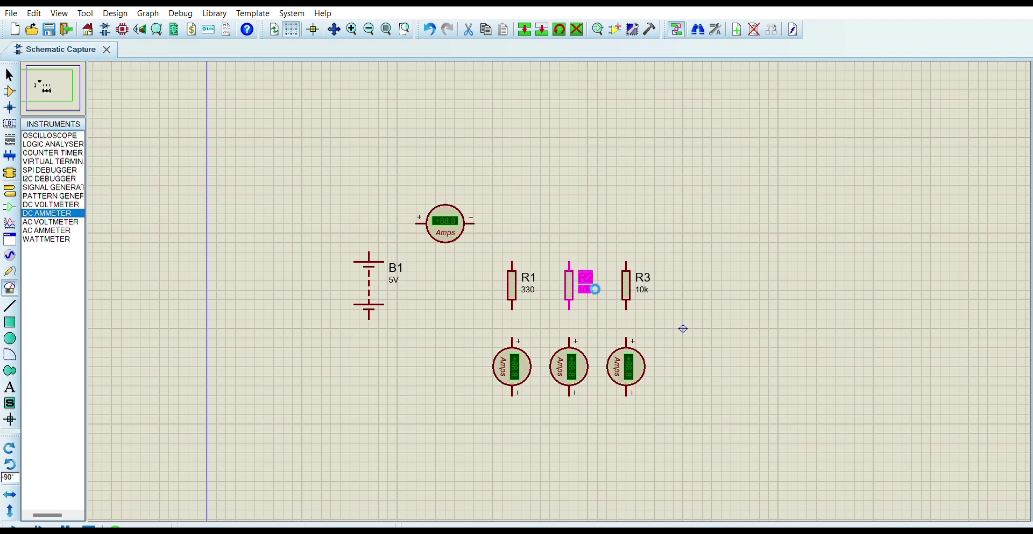
click(587, 283)
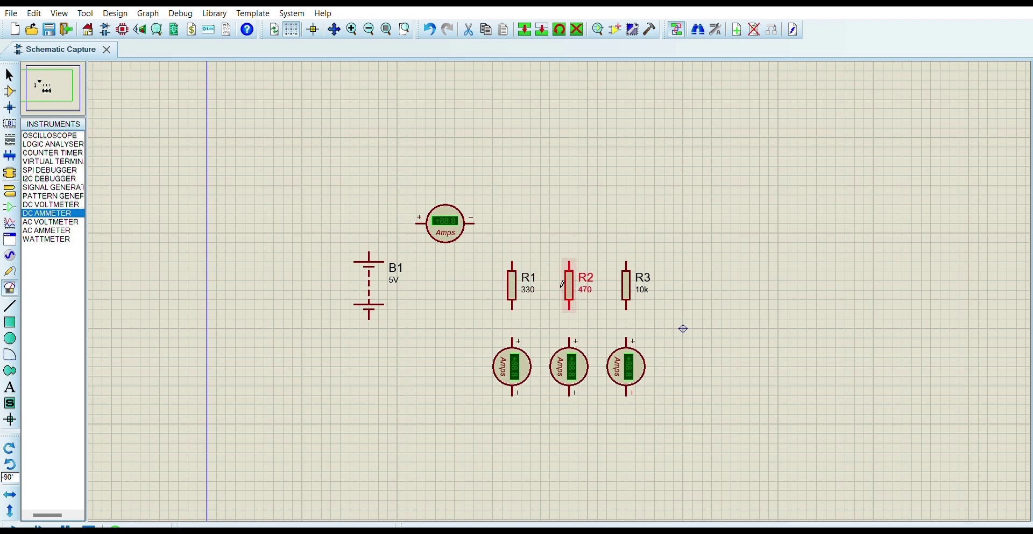
click(650, 283)
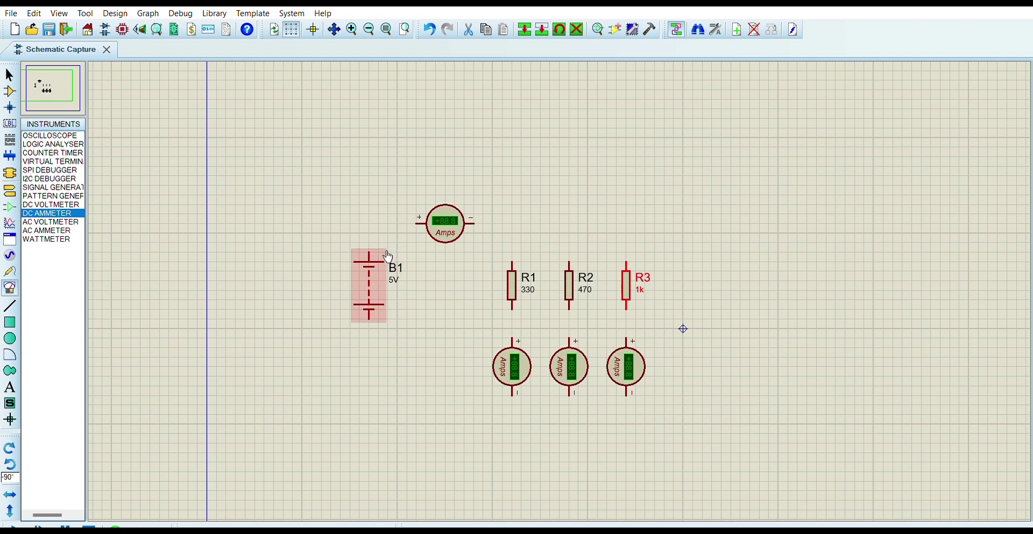
Wire B1's positive terminal through the horizontal ammeter to the upper ends of R1, R2 and R3 in parallel
click(369, 251)
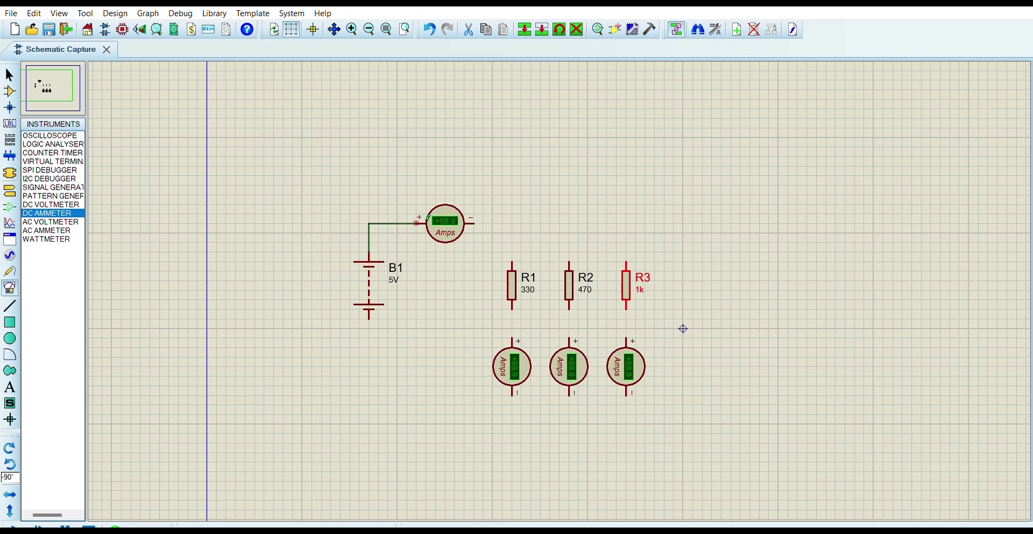
click(419, 223)
click(513, 262)
click(519, 222)
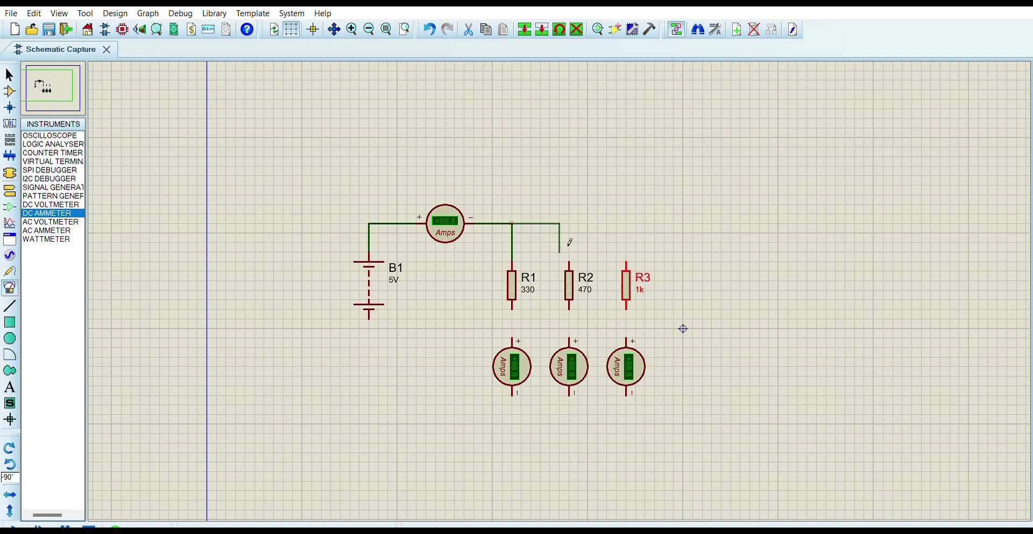
click(578, 261)
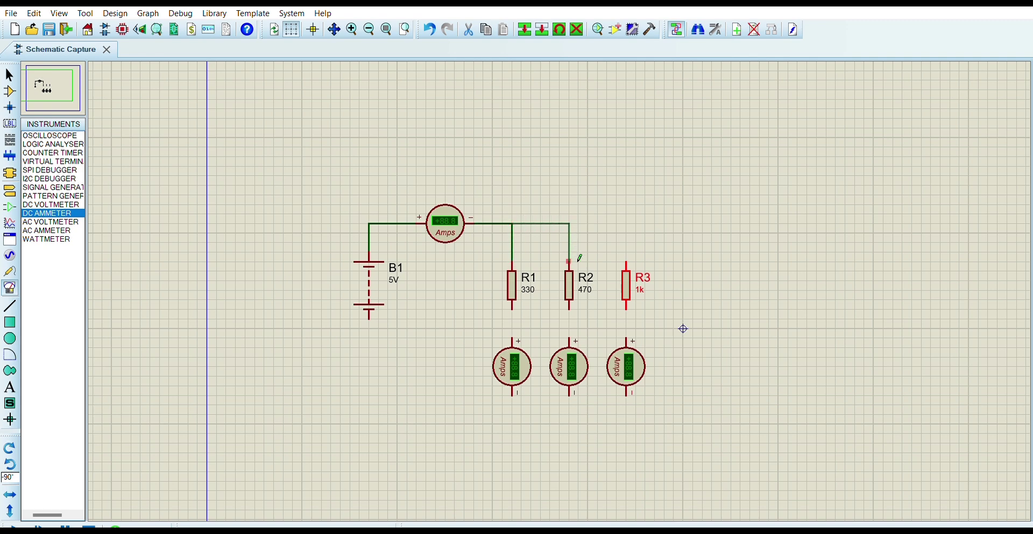
click(571, 223)
click(628, 260)
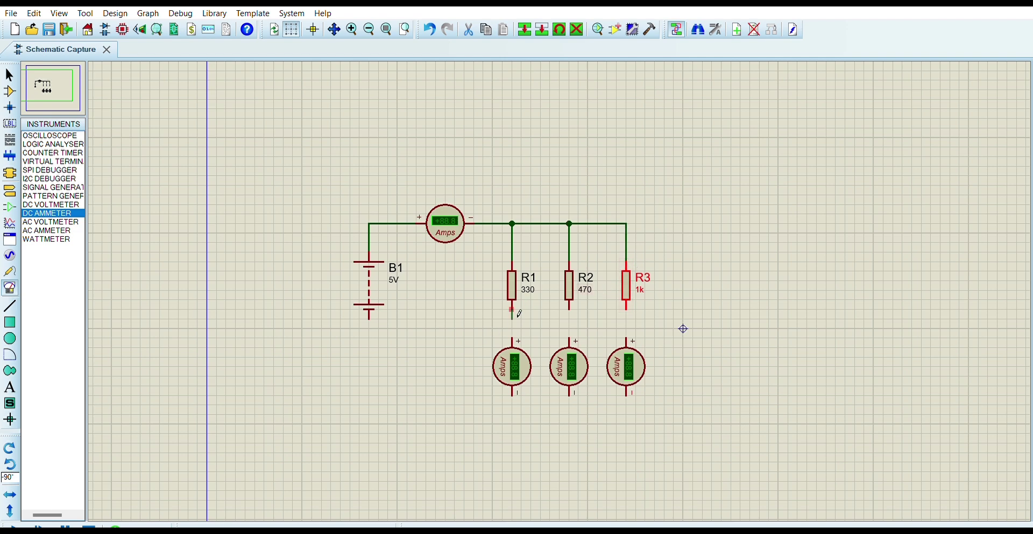
Wire the lower ends of R1, R2 and R3 to the positive terminals of the ammeters below them
click(519, 333)
click(577, 331)
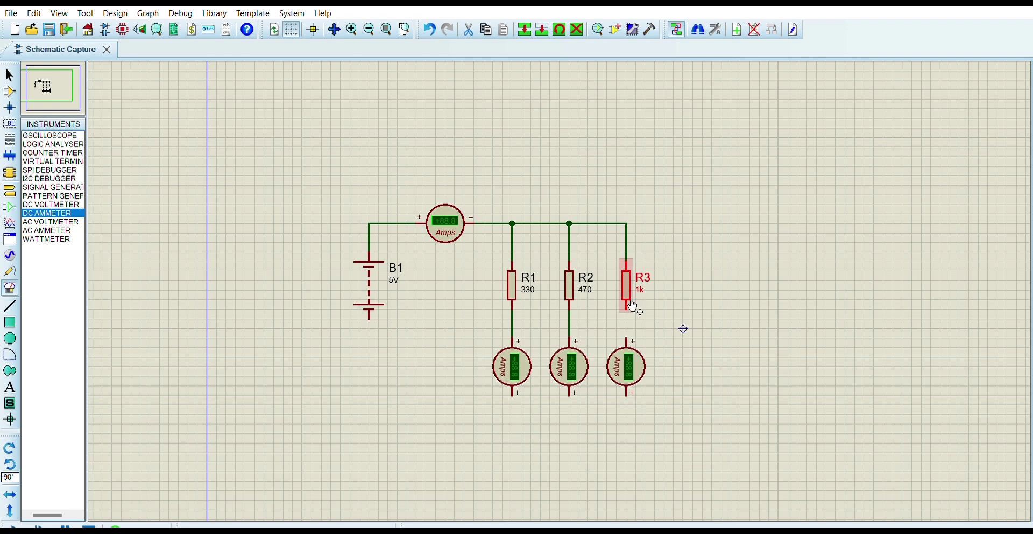
click(635, 311)
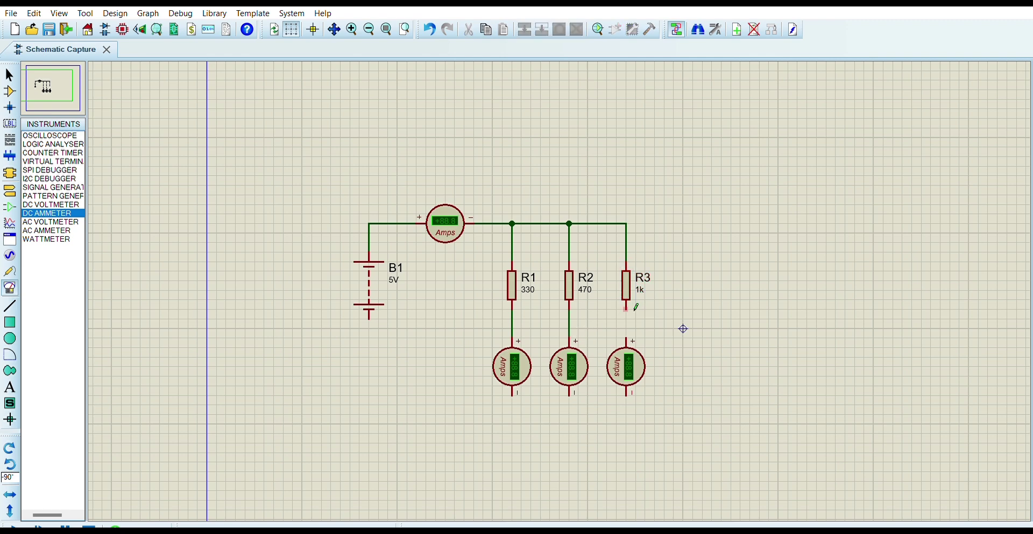
click(630, 334)
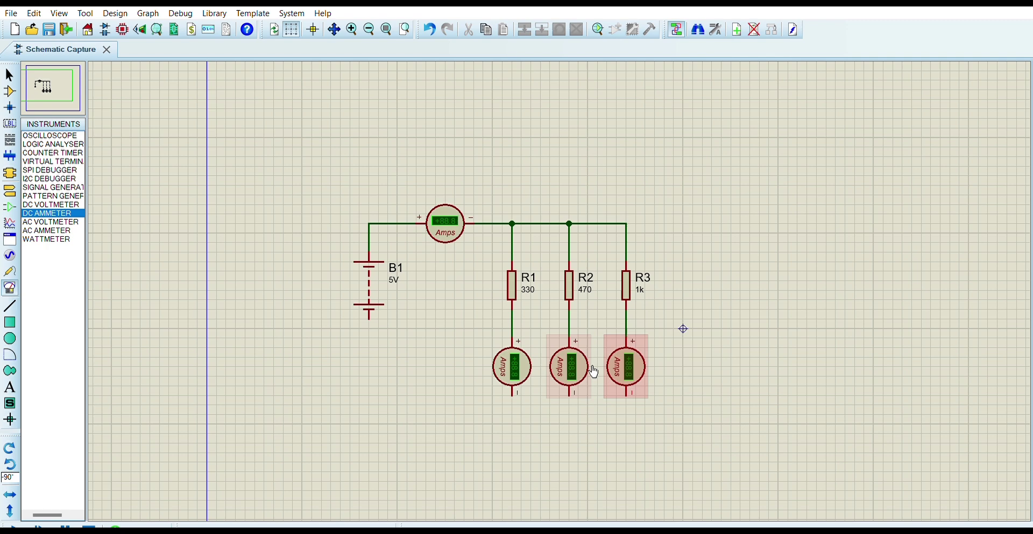
Wire the negative terminals of the three branch ammeters together and back to B1's negative terminal
click(519, 394)
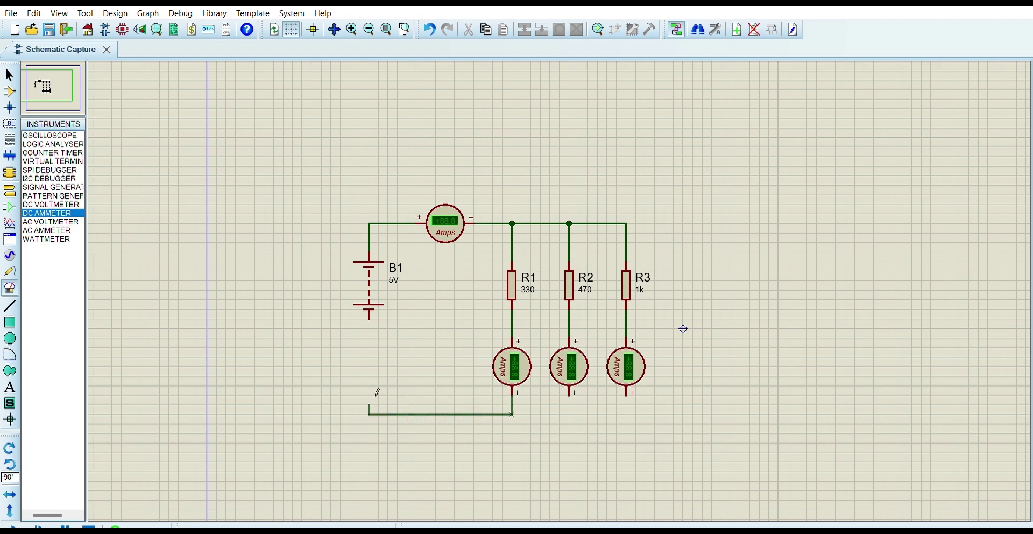
click(376, 318)
click(572, 395)
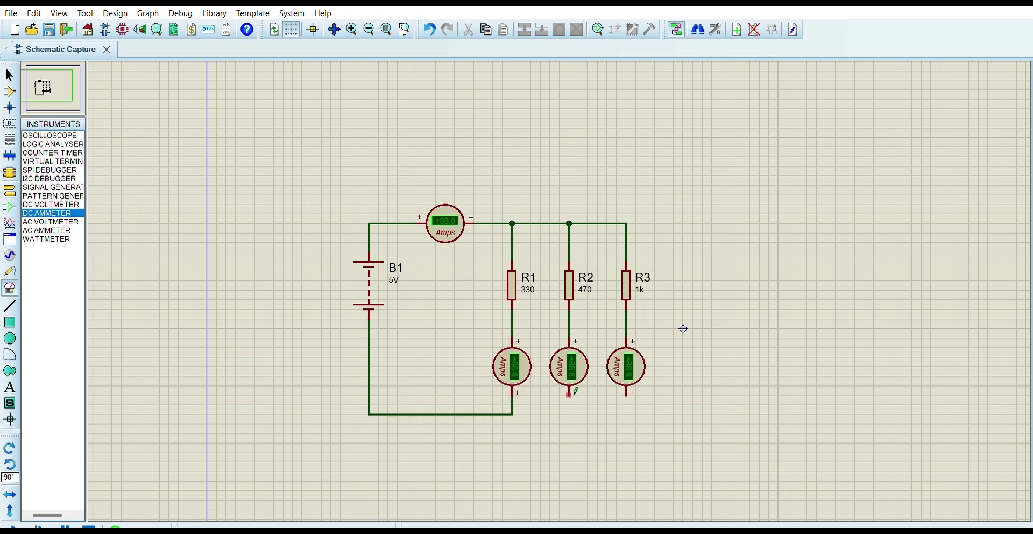
click(514, 414)
click(633, 394)
click(573, 414)
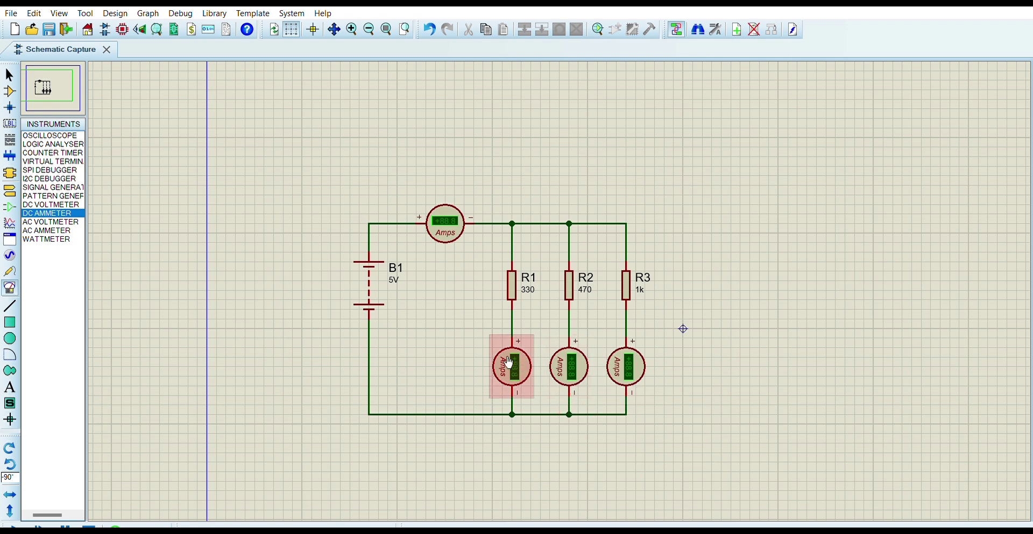
Set the display range of the horizontal ammeter next to B1 to milliamps
click(452, 228)
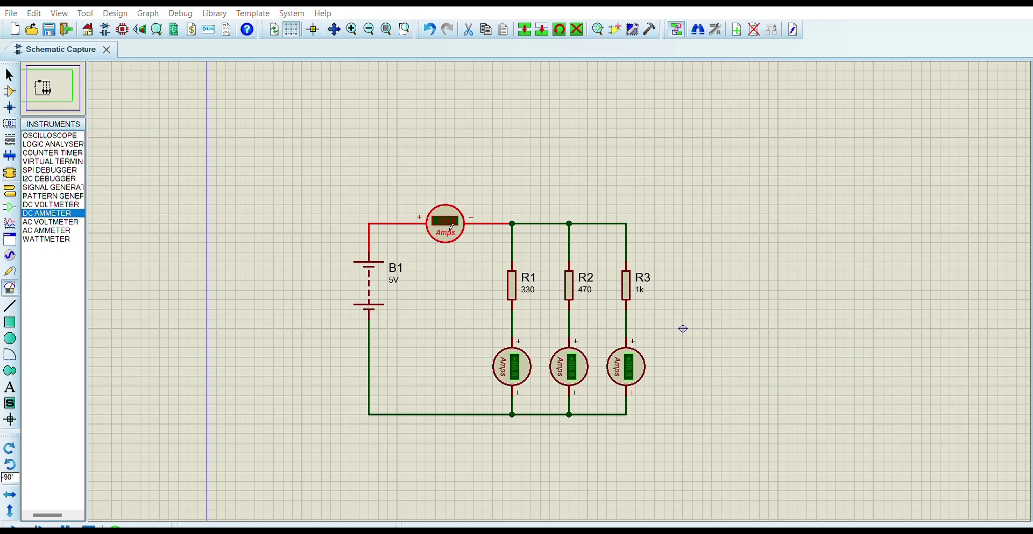
click(669, 145)
click(464, 210)
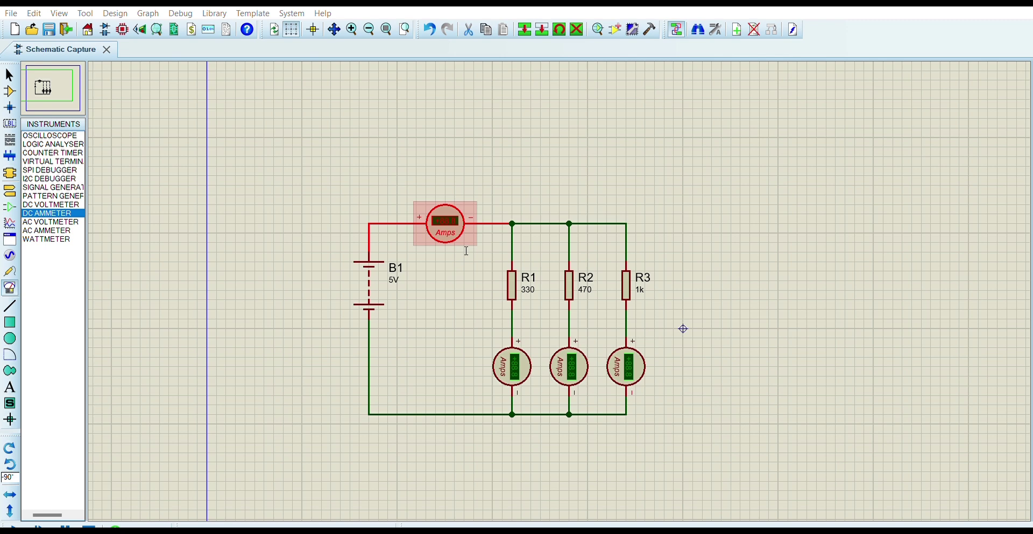
click(647, 167)
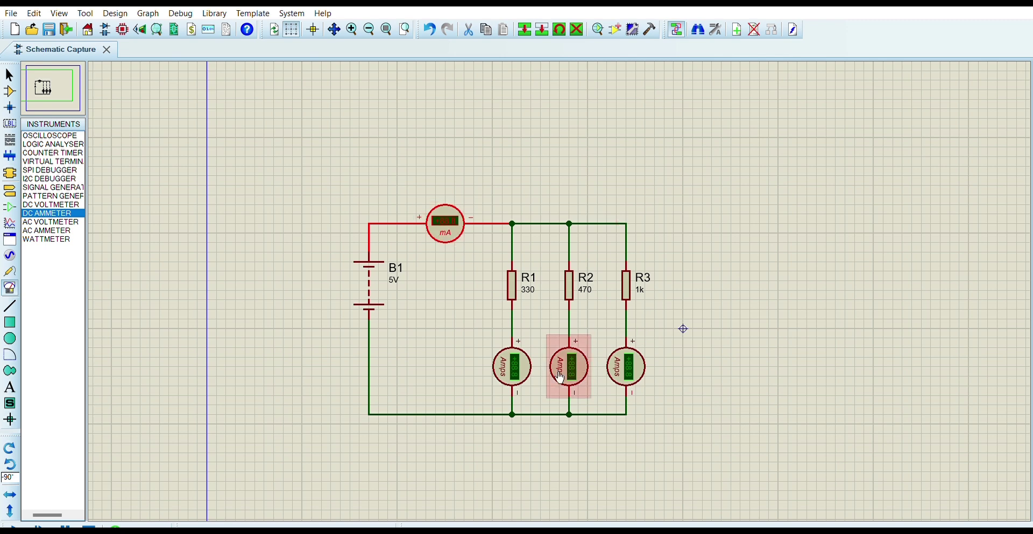
Set the display range of the three branch ammeters to milliamps and run the simulation
click(517, 353)
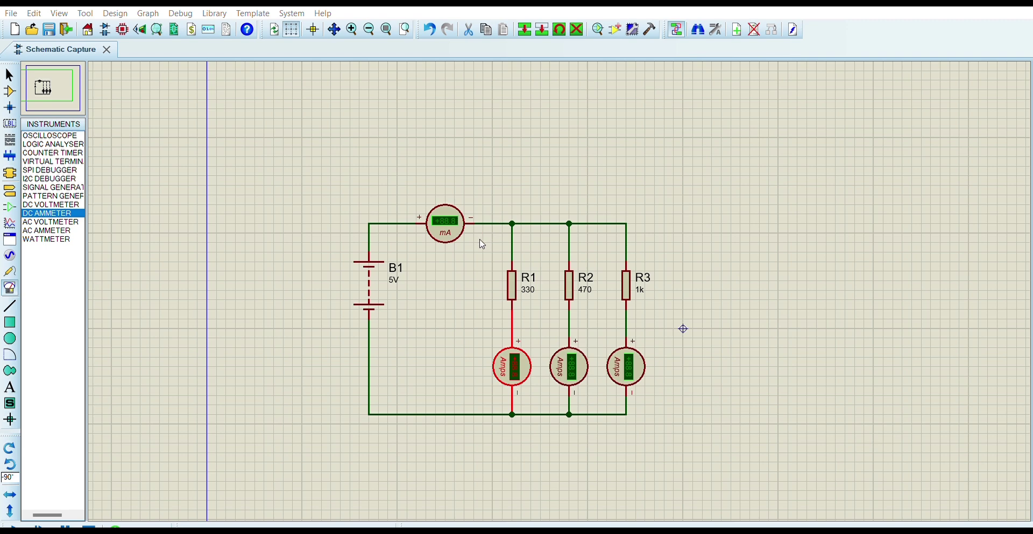
click(583, 358)
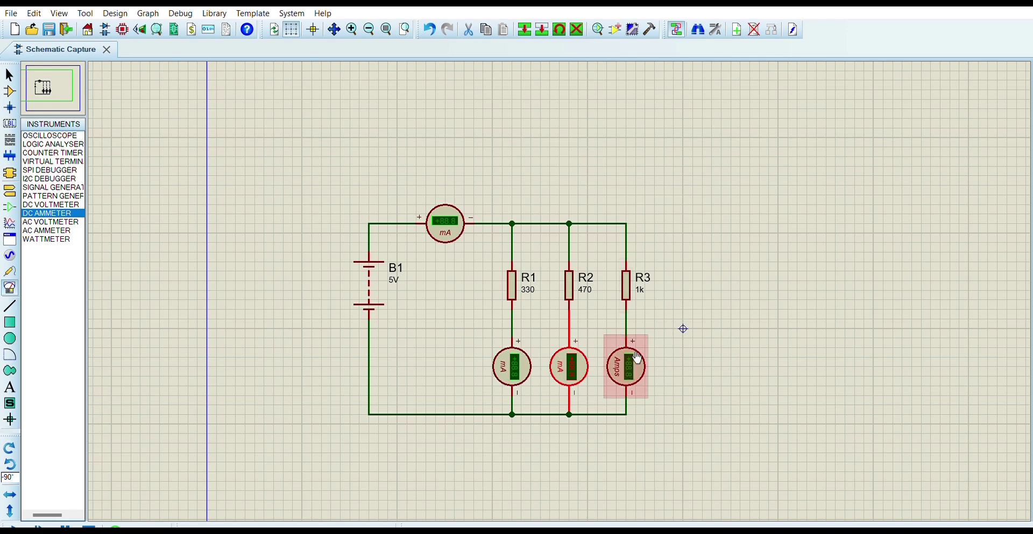
click(626, 367)
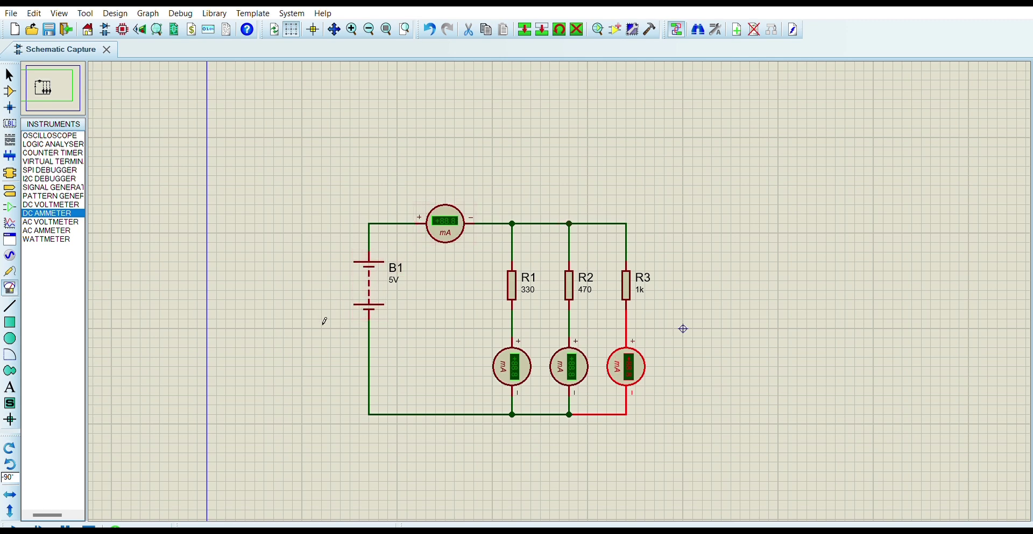
click(716, 378)
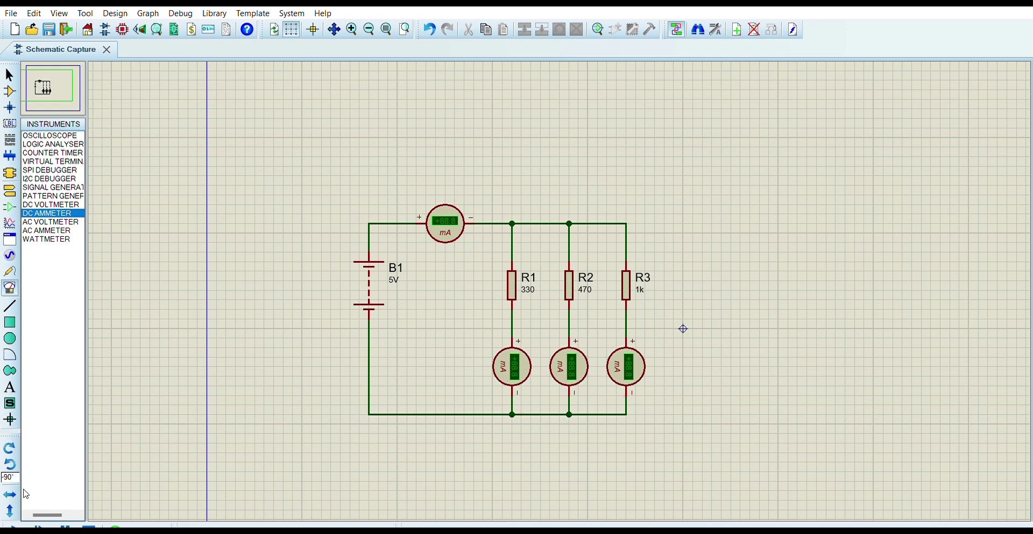
click(12, 525)
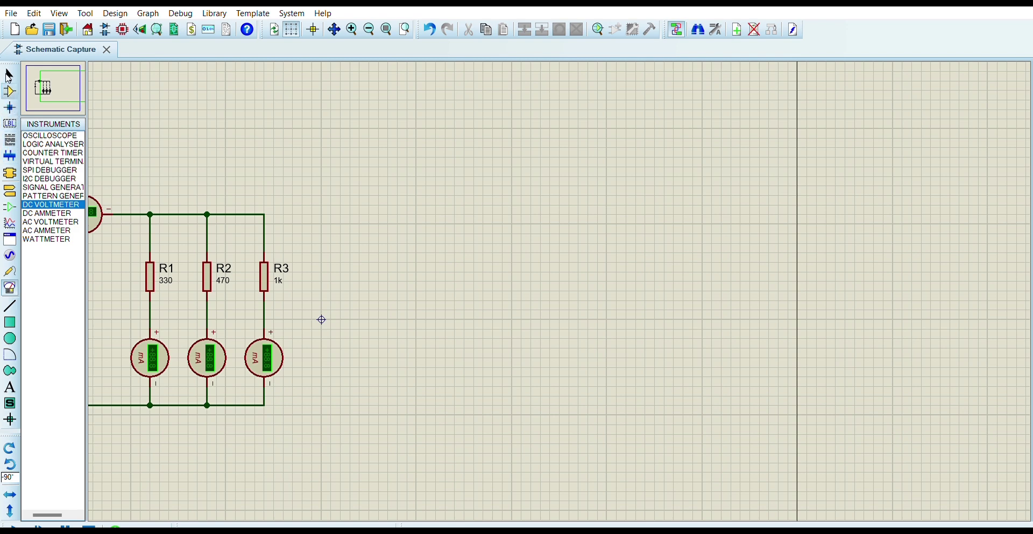
Place another BATTERY in the empty area to the right of the parallel circuit
click(10, 90)
click(40, 135)
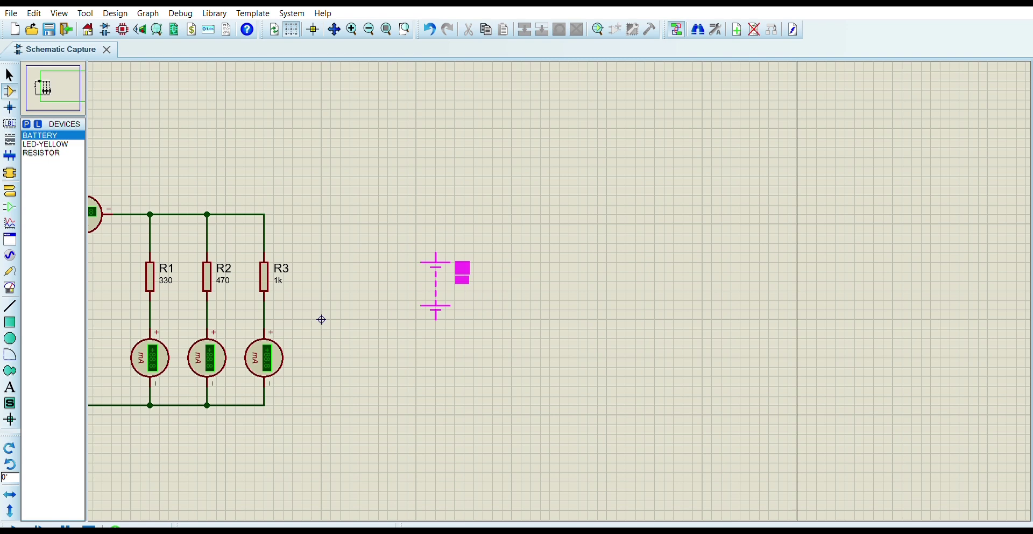
click(464, 296)
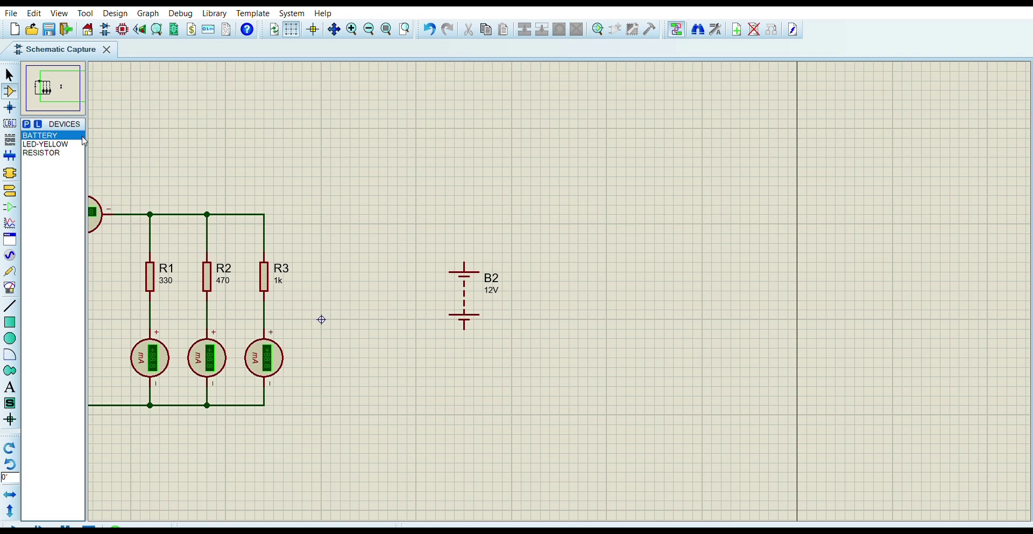
Place three vertical resistors side by side in a row to the right of battery B2
click(69, 152)
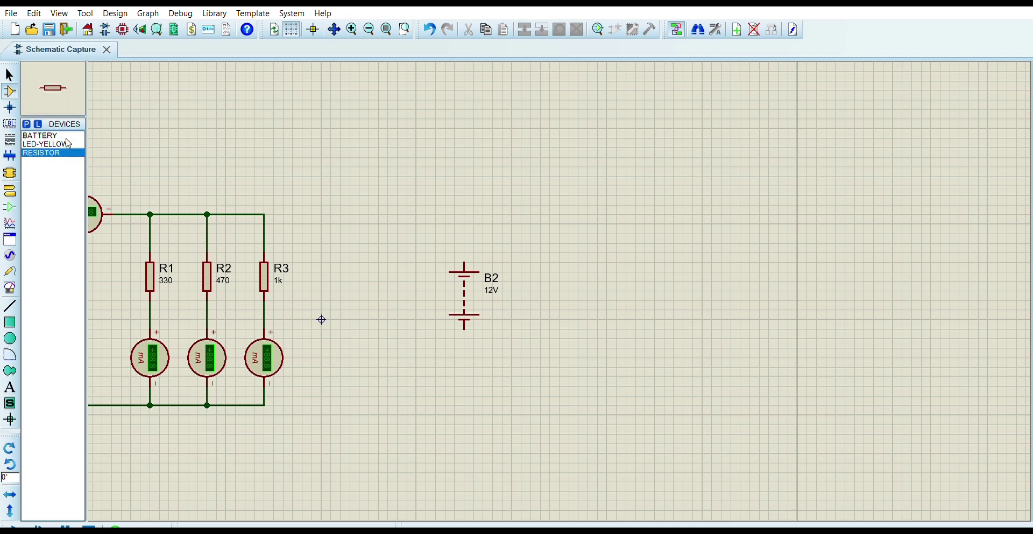
click(9, 447)
click(608, 318)
click(578, 294)
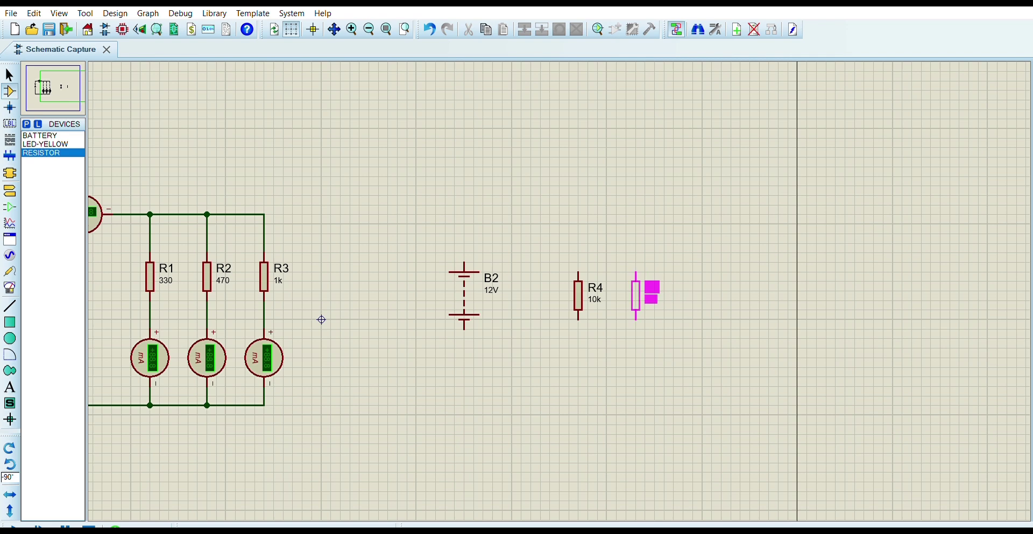
click(635, 294)
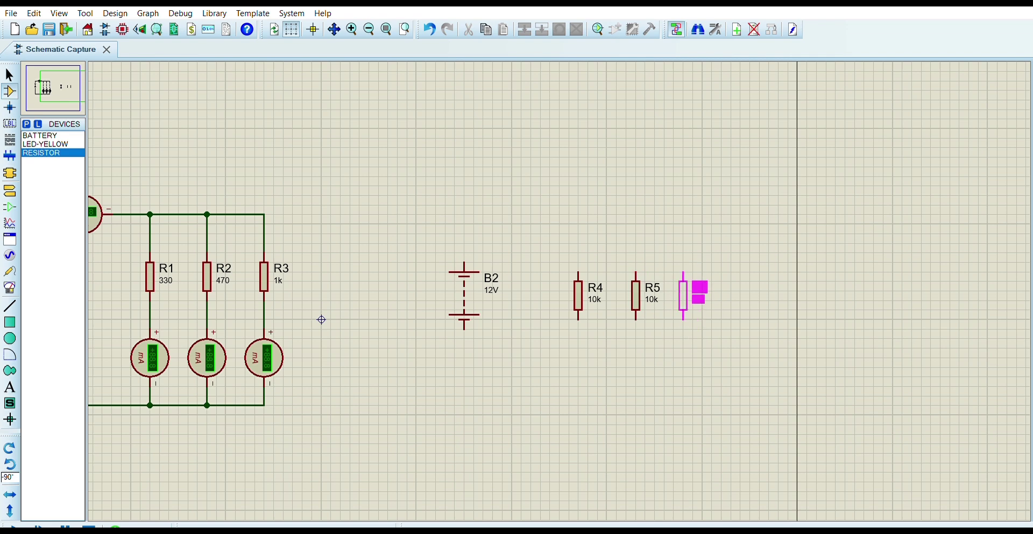
click(693, 295)
Move the three new resistors R4, R5 and R6 together further right, leaving more room beside B2
drag(549, 252, 760, 338)
drag(667, 309, 715, 309)
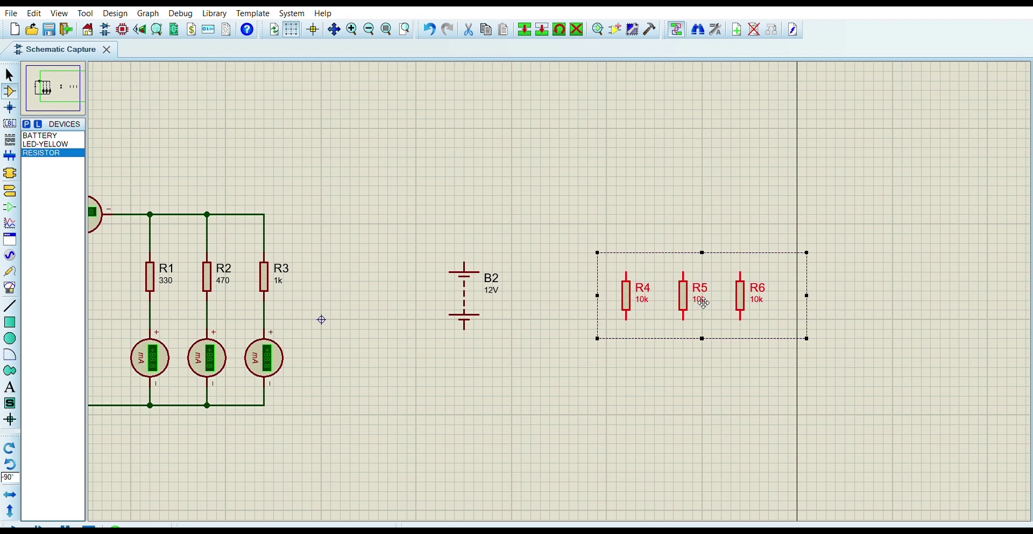
click(882, 305)
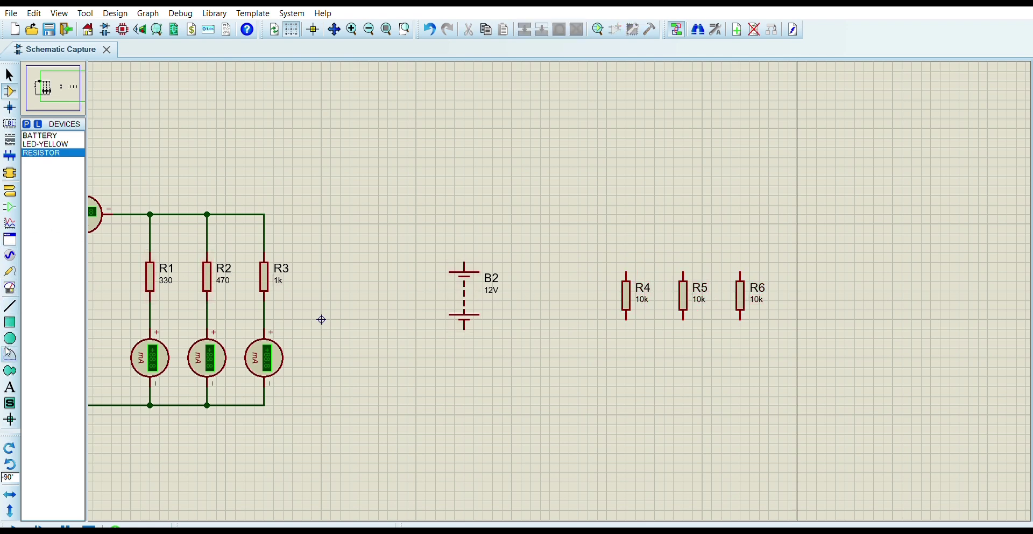
Place one DC voltmeter between B2 and R4, undoing any extra placement
click(9, 288)
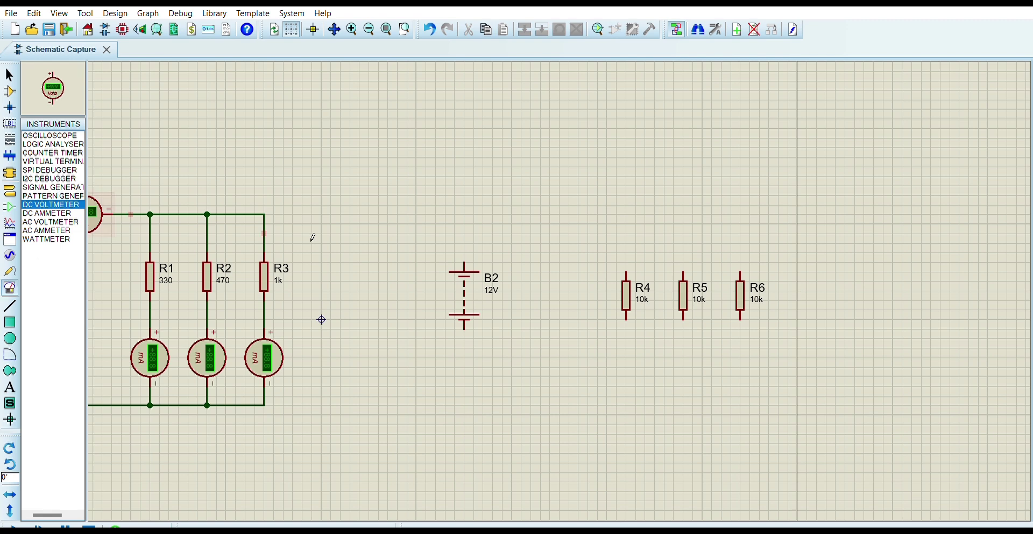
click(549, 290)
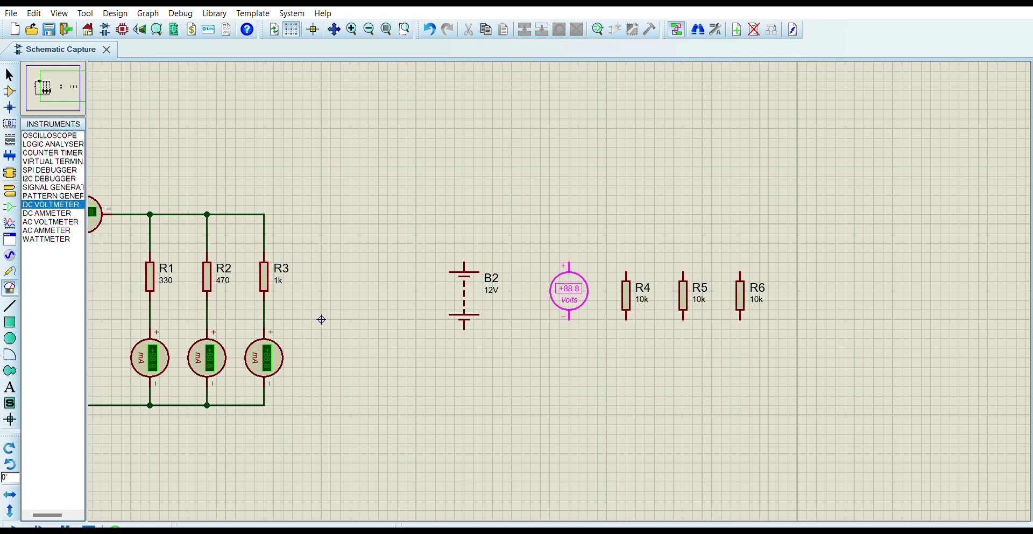
click(560, 299)
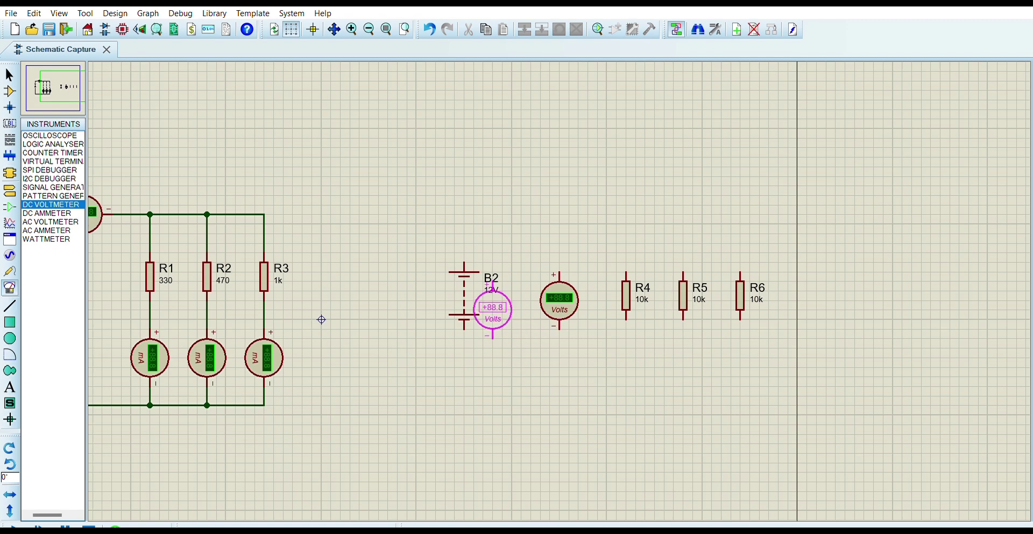
click(532, 375)
key(ctrl+z)
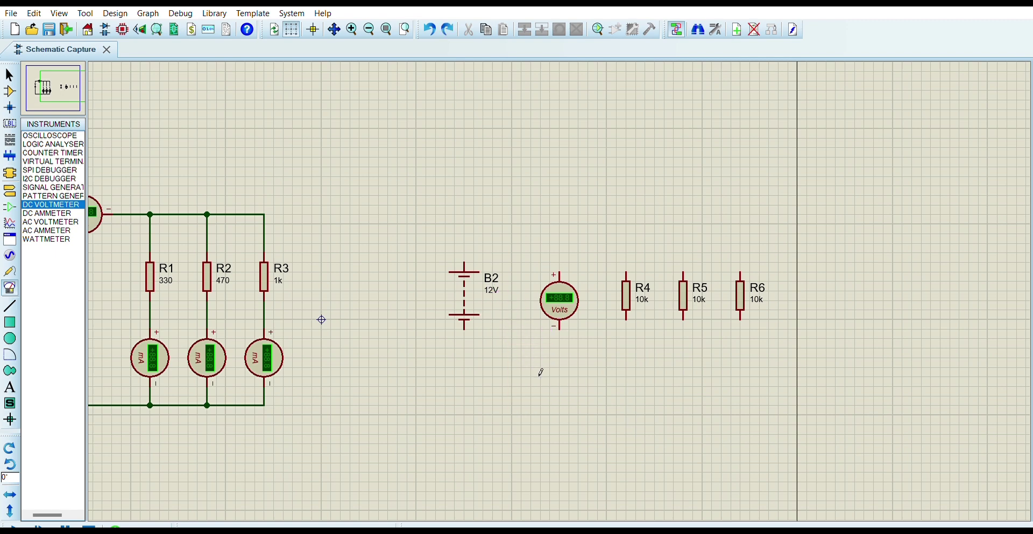
Set B2 to 5V, R4 to 330, R5 to 470 and R6 to 1k
click(490, 283)
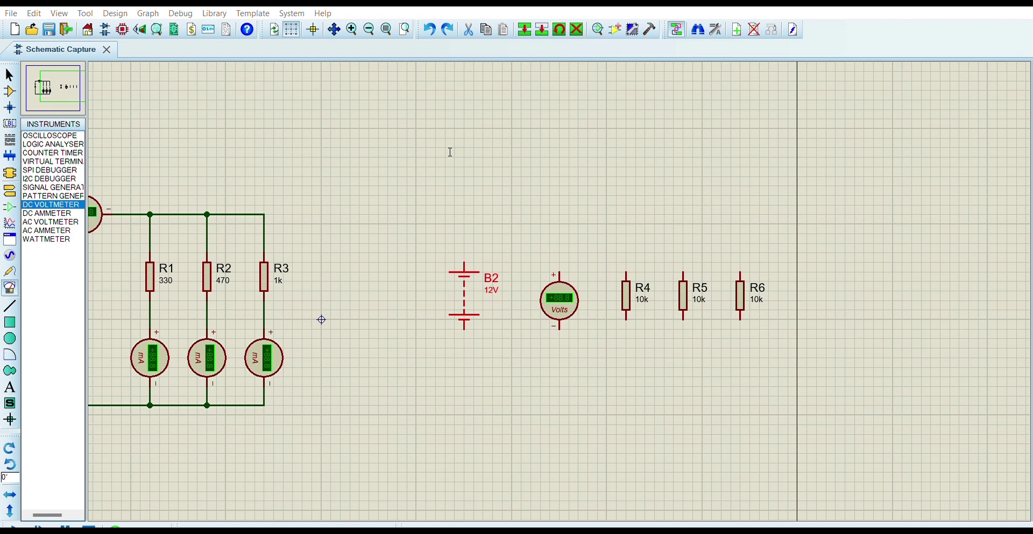
key(Return)
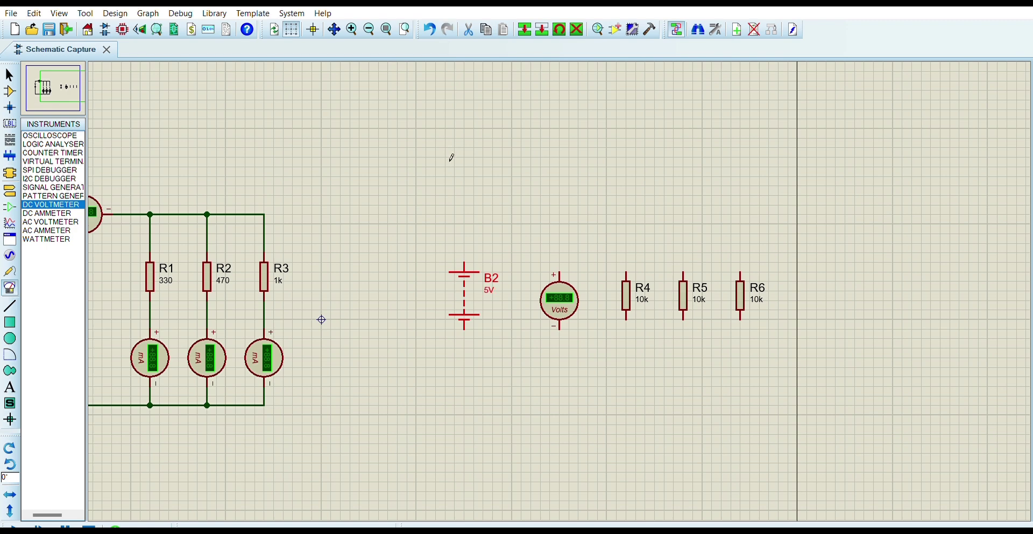
click(647, 293)
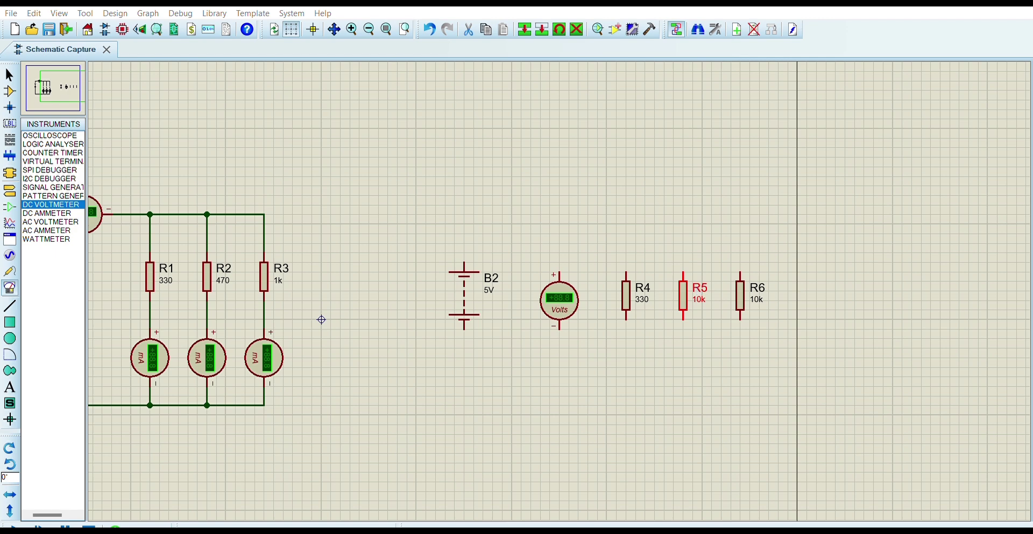
click(702, 294)
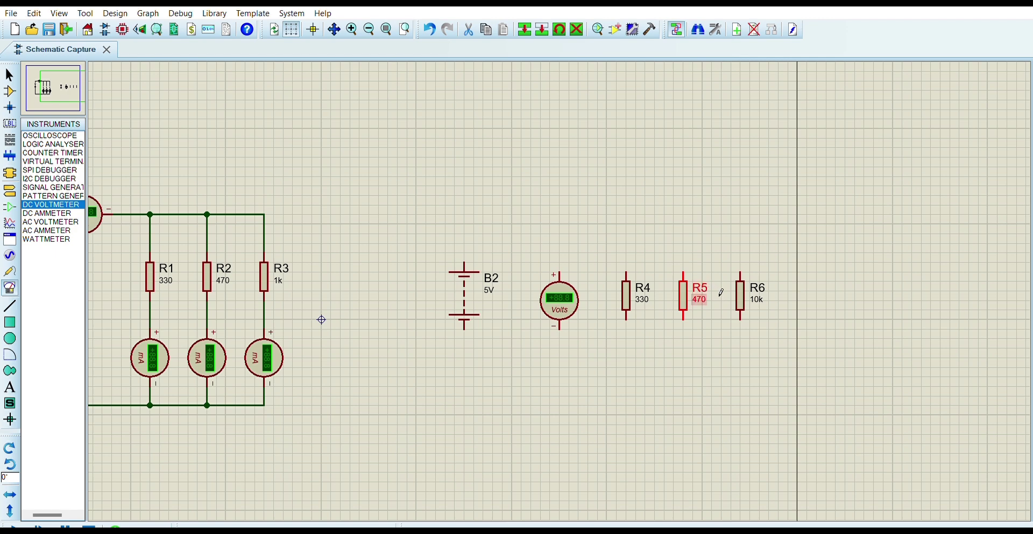
click(765, 295)
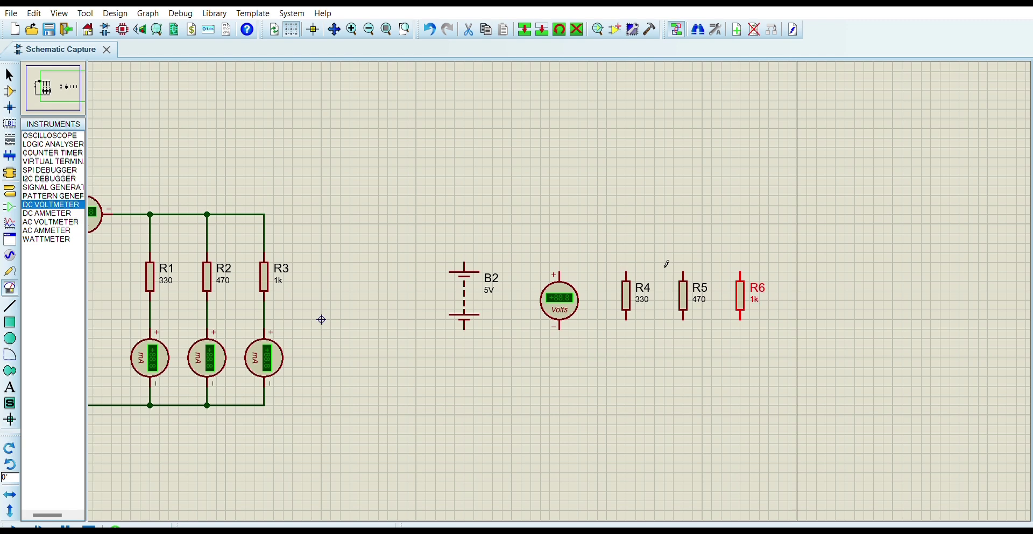
Wire B2's positive terminal to the upper ends of R4, R5 and R6
click(472, 260)
click(632, 269)
click(631, 243)
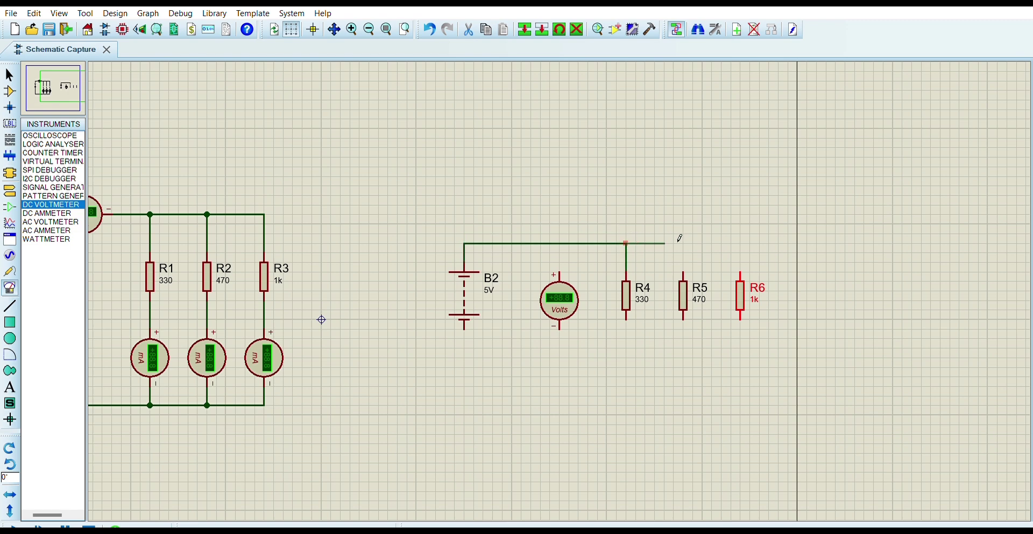
click(690, 269)
click(692, 242)
click(747, 267)
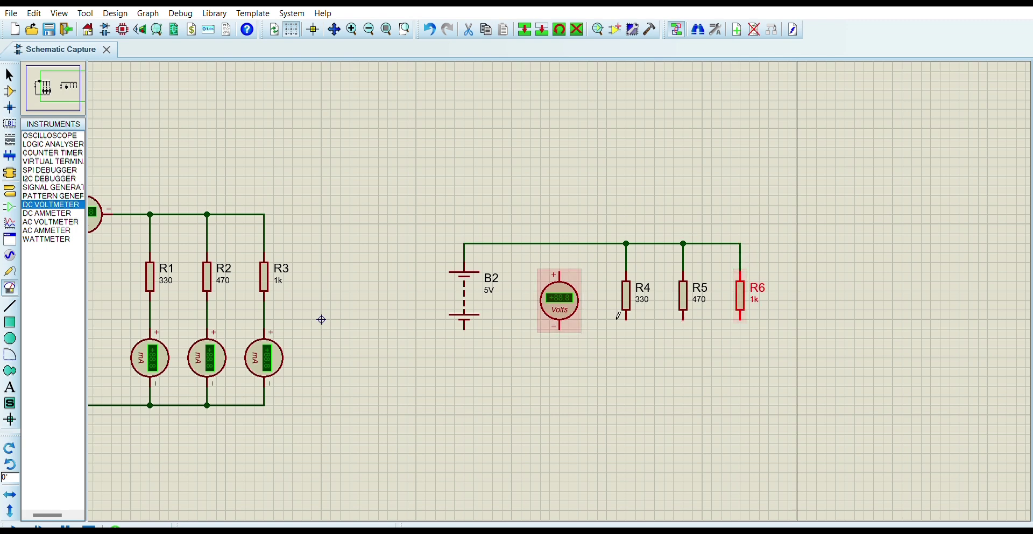
Wire the lower ends of R4, R5 and R6 together and back to B2's negative terminal
click(633, 321)
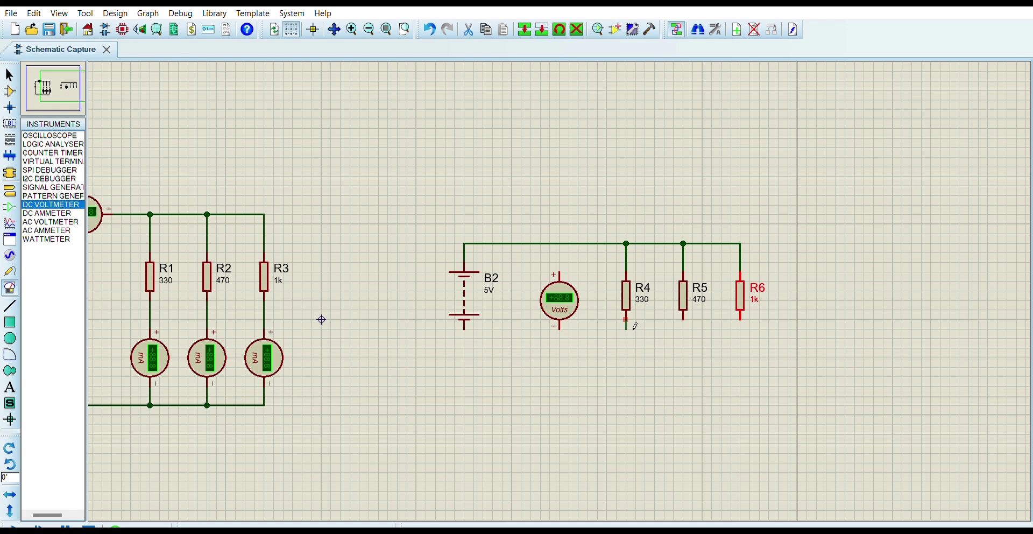
click(634, 361)
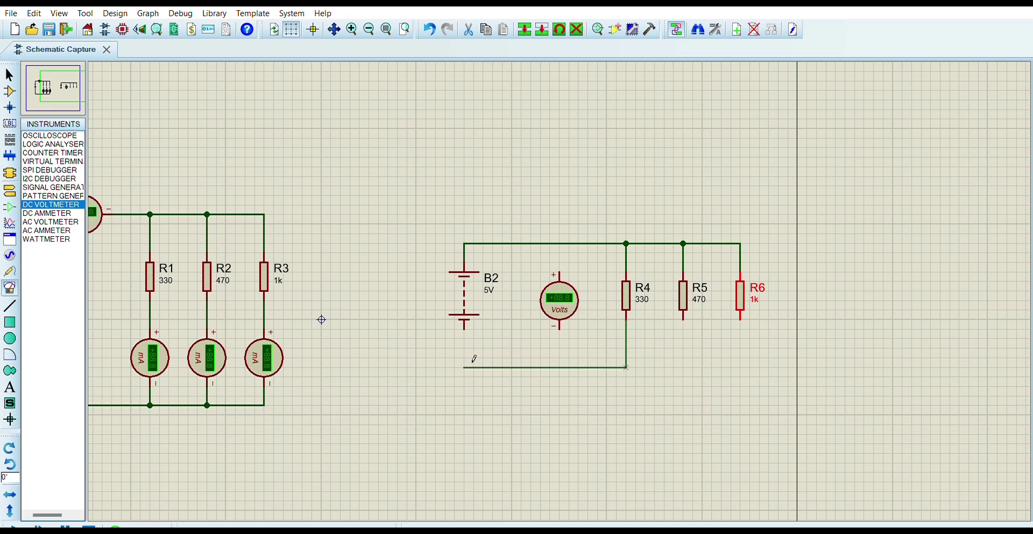
click(473, 329)
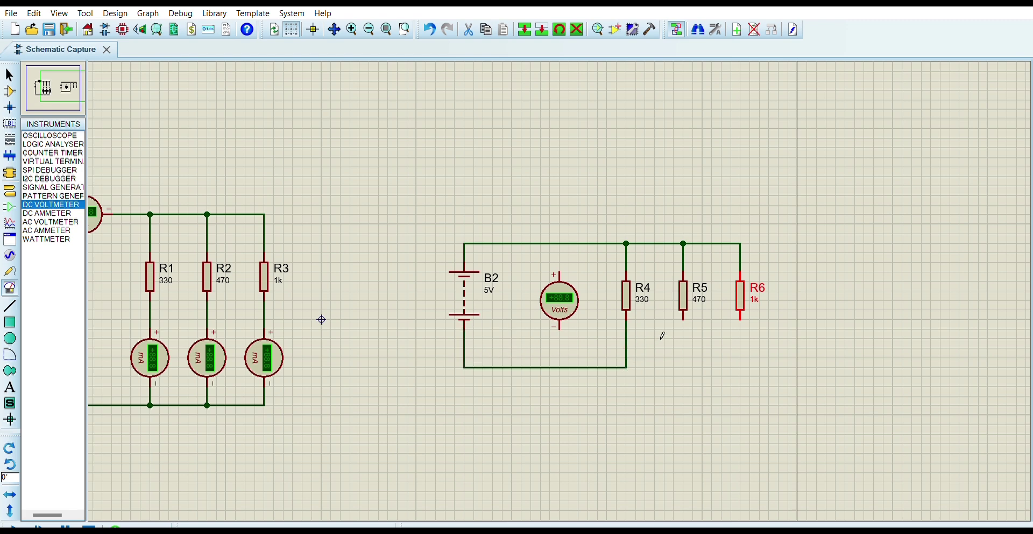
click(690, 318)
click(630, 364)
click(743, 318)
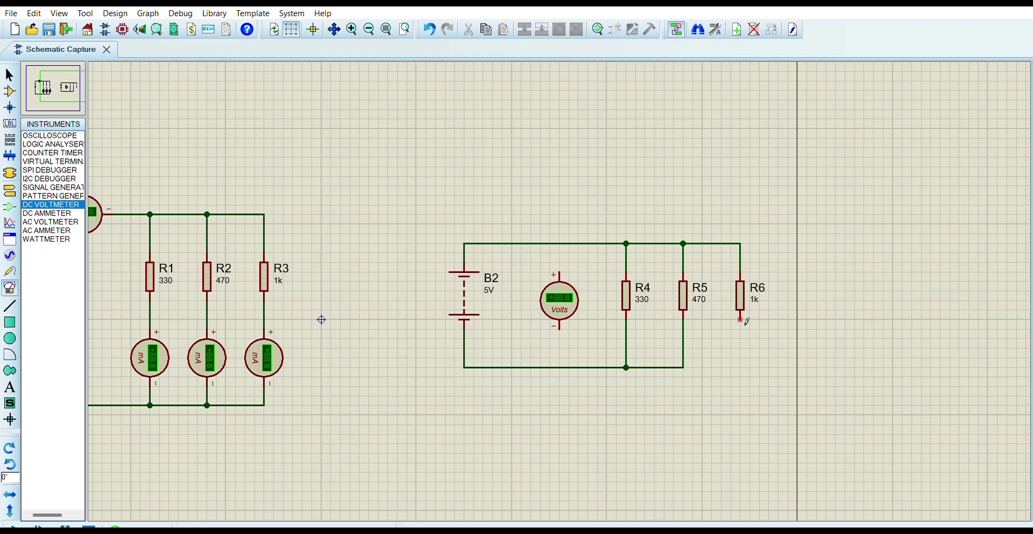
click(685, 367)
Connect the DC voltmeter in parallel across R4 and run the simulation
click(567, 264)
click(626, 262)
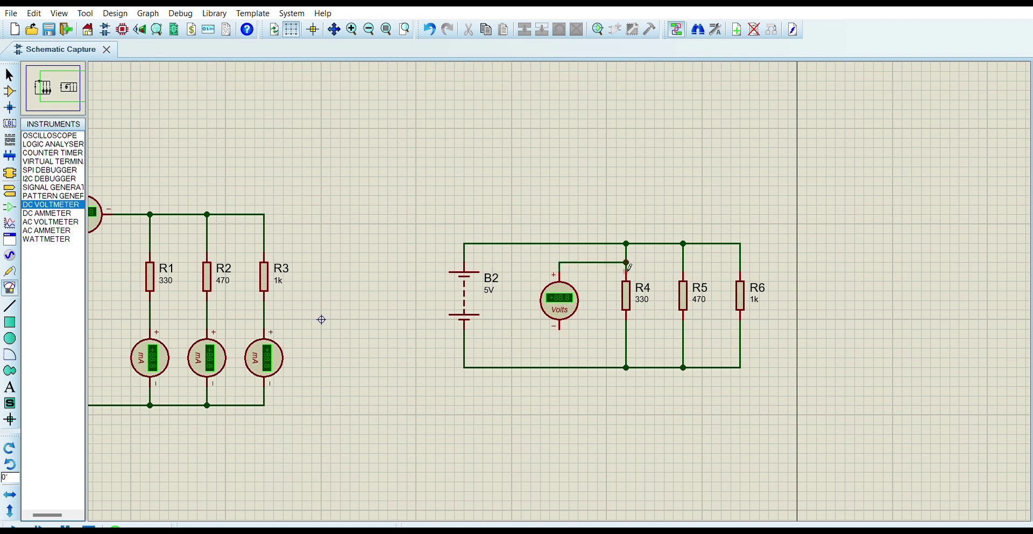
click(565, 326)
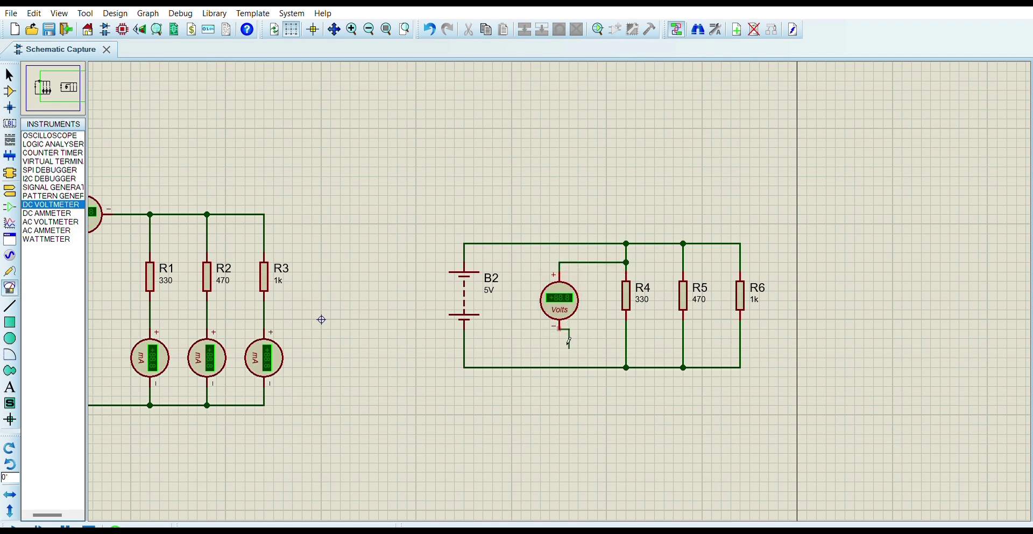
click(626, 348)
click(14, 525)
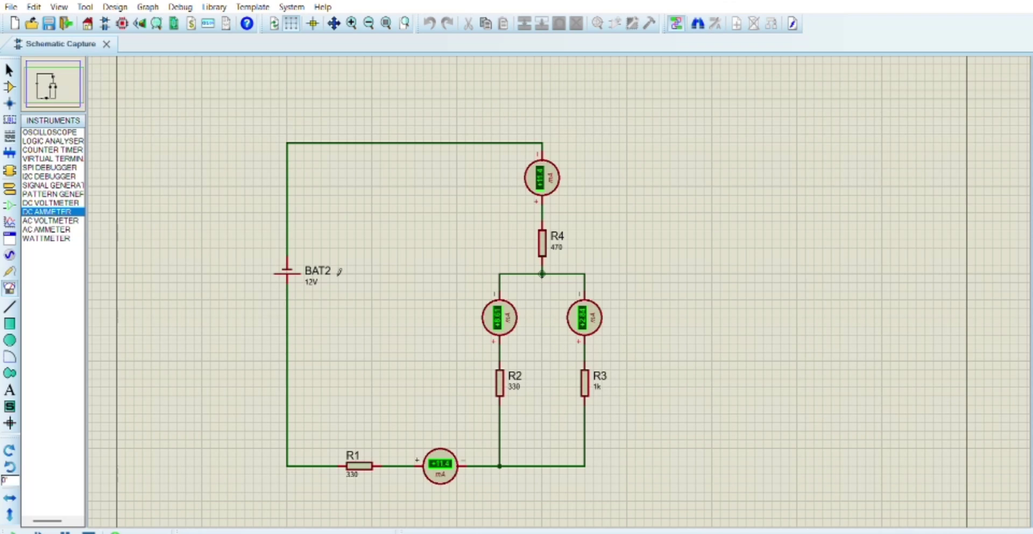
Stop and rerun the simulation of the BAT2 series-parallel circuit to read its four ammeters
click(88, 531)
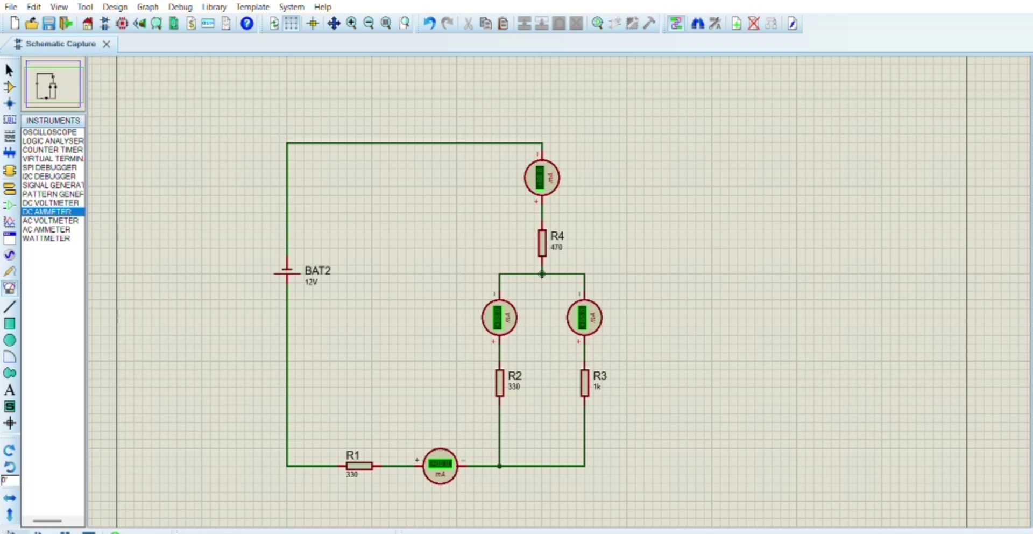
click(10, 531)
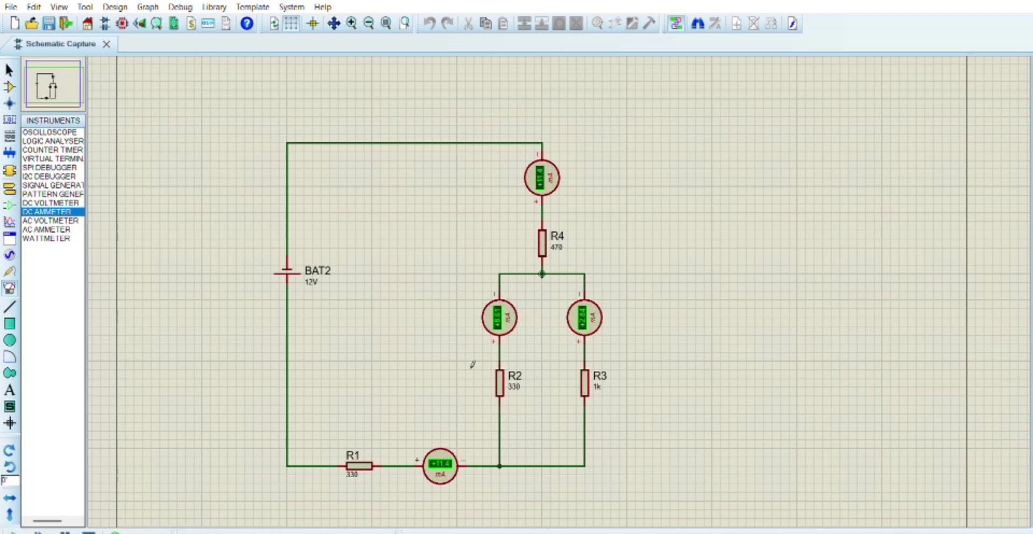
Run the simulation of the BAT1 series-parallel circuit to read the voltmeters across R1, R2, R3 and R4
scroll(535, 343, up, 2)
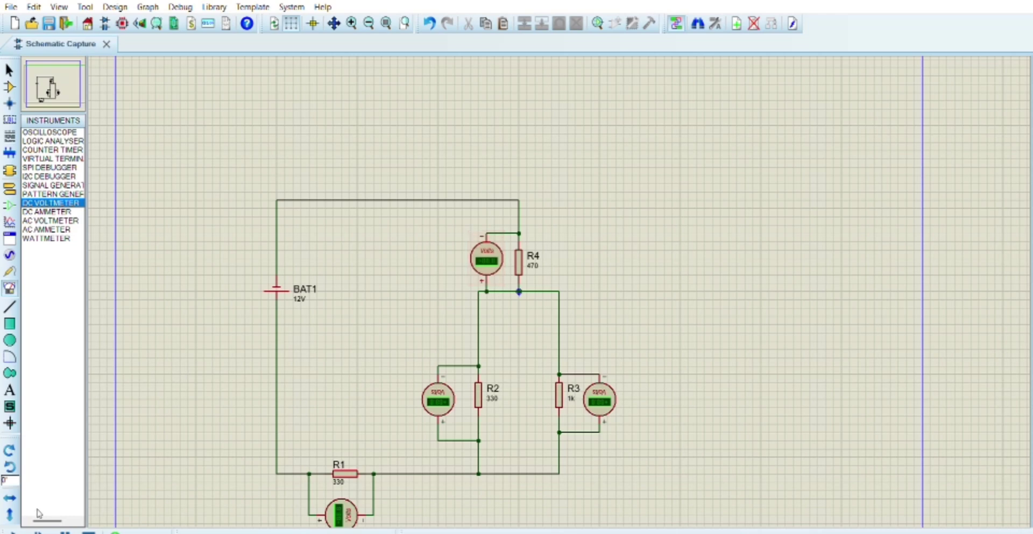
click(12, 531)
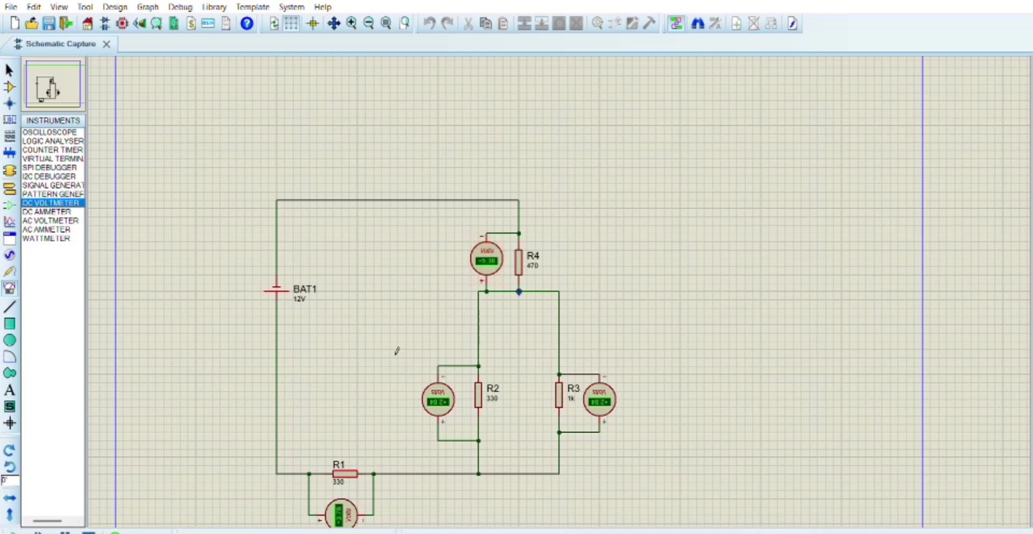